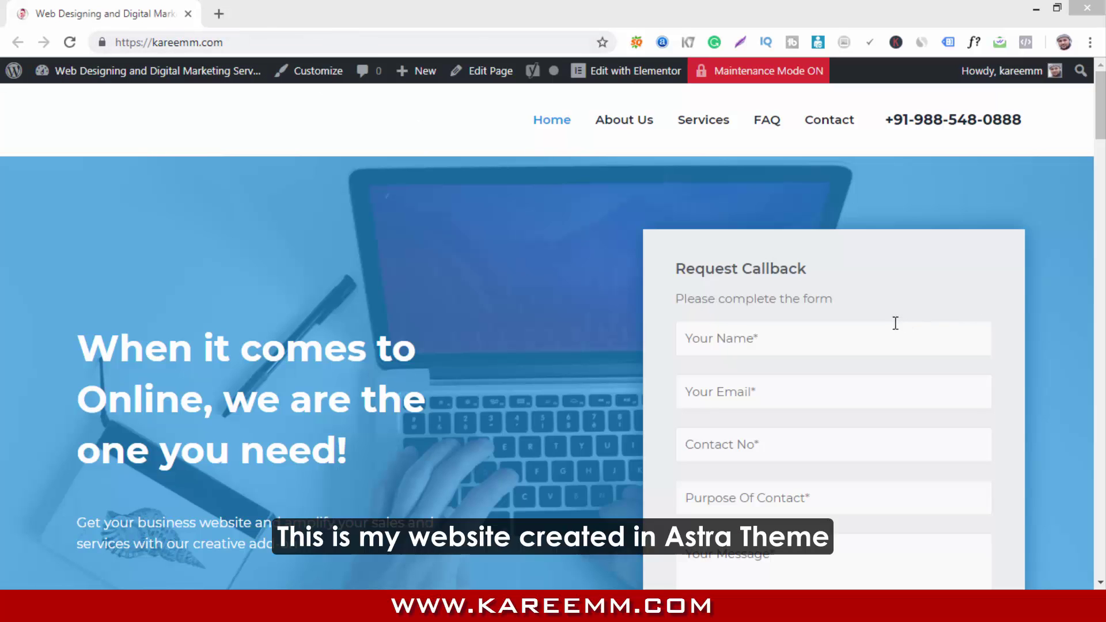
{"action": "scroll", "coordinate": [617, 303], "scroll_direction": "down", "scroll_amount": 3}
{"action": "scroll", "coordinate": [617, 303], "scroll_direction": "up", "scroll_amount": 1}
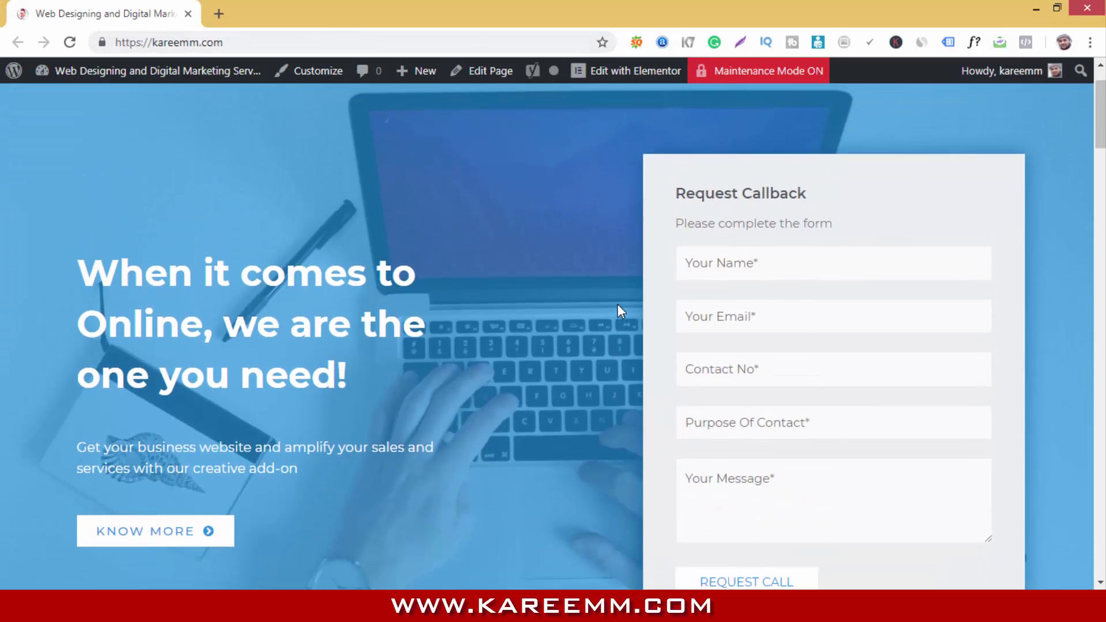
{"action": "scroll", "coordinate": [617, 303], "scroll_direction": "up", "scroll_amount": 2}
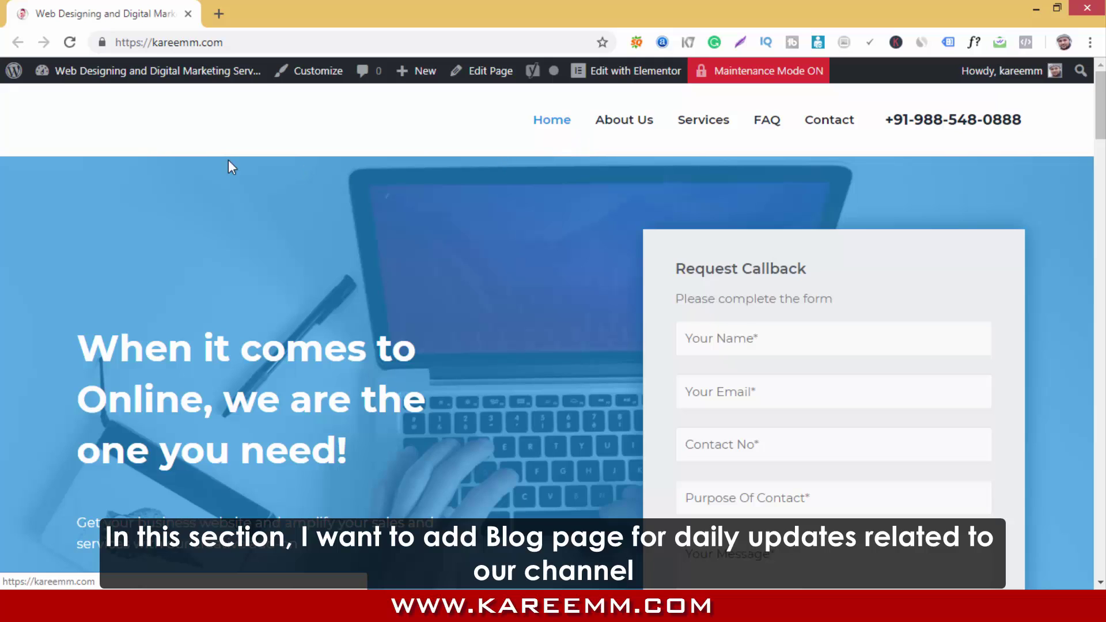
From the site's admin dashboard, create a new page titled "Blog" and publish it.
{"action": "mouse_move", "coordinate": [45, 76]}
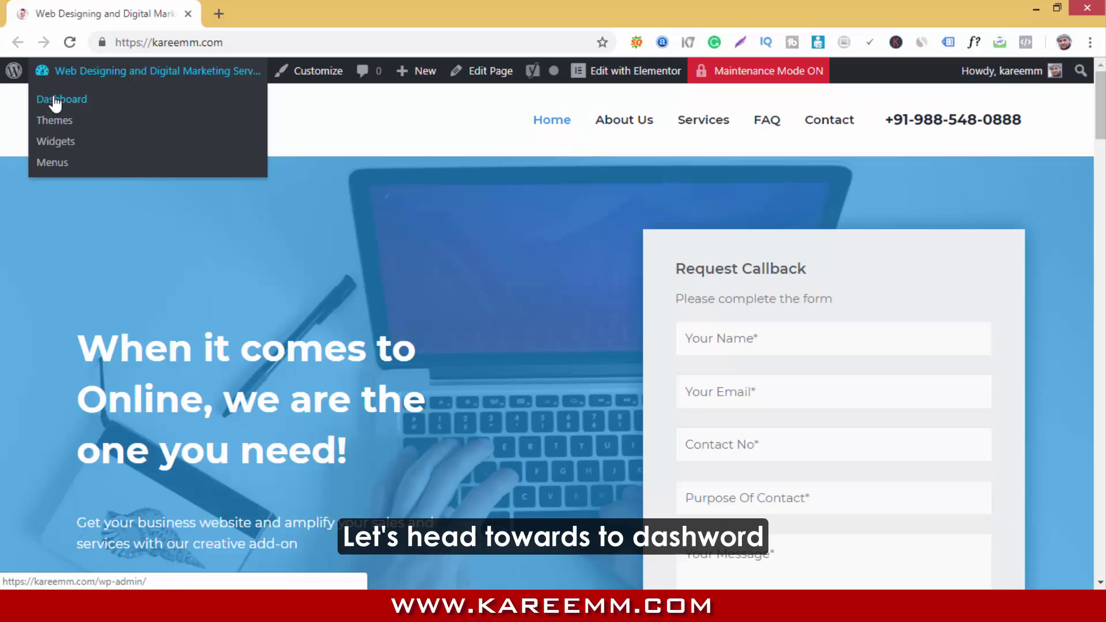
{"action": "left_click", "coordinate": [54, 105]}
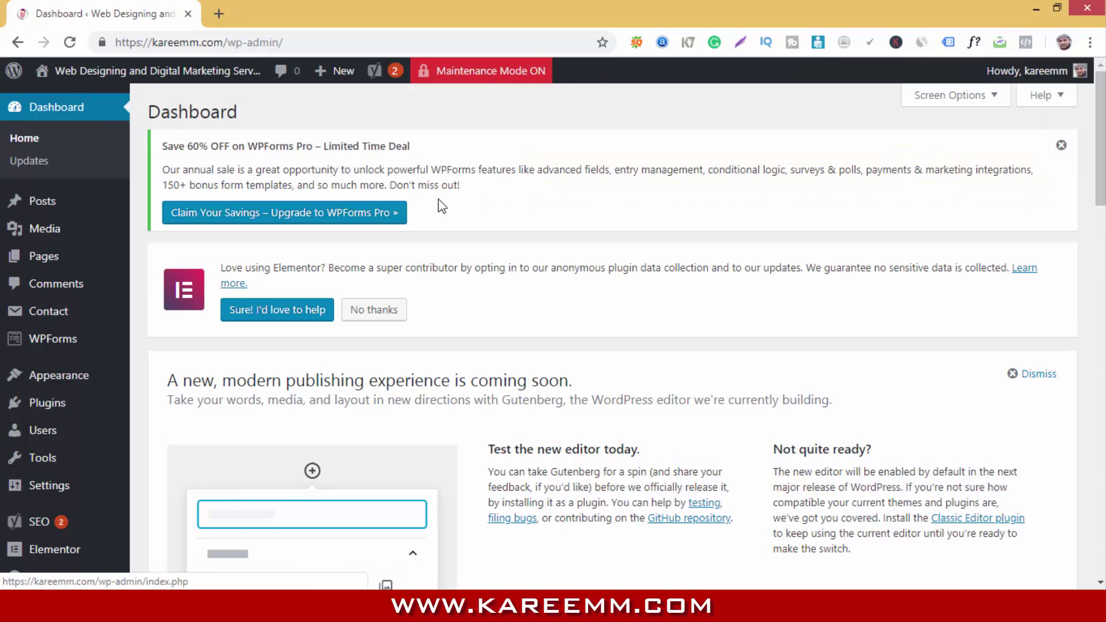
{"action": "scroll", "coordinate": [426, 210], "scroll_direction": "down", "scroll_amount": 3}
{"action": "mouse_move", "coordinate": [68, 259]}
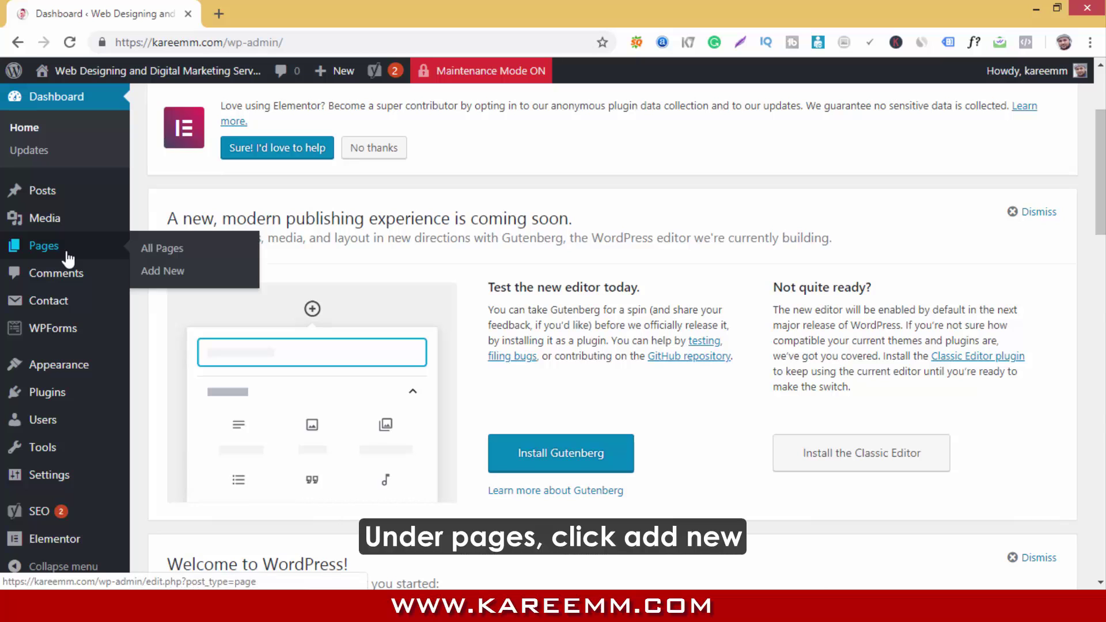
{"action": "left_click", "coordinate": [146, 271]}
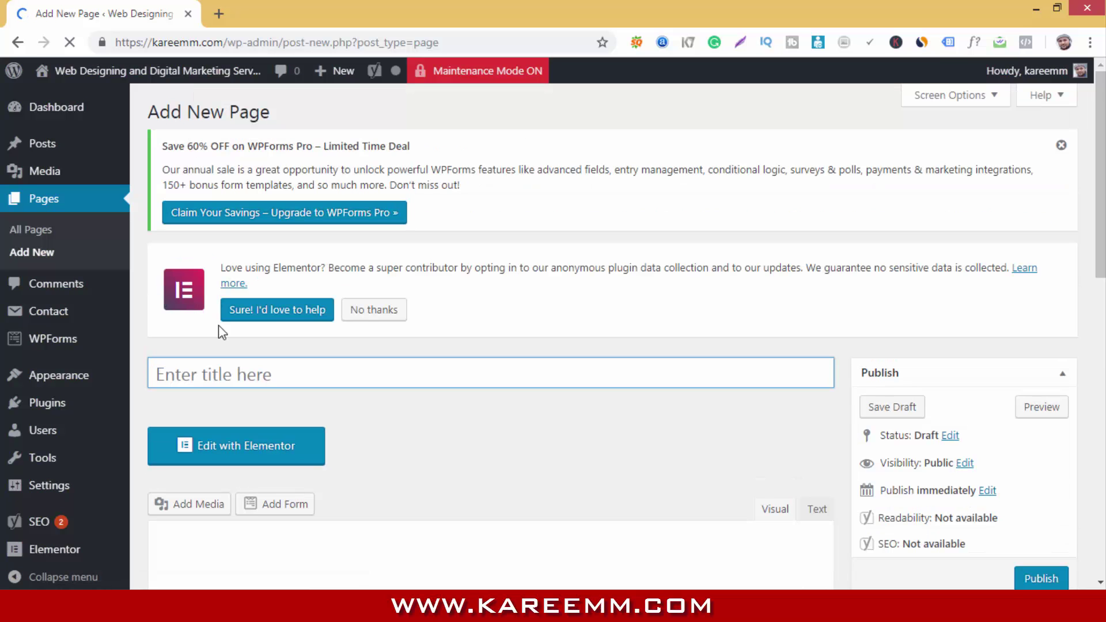
{"action": "left_click", "coordinate": [252, 372]}
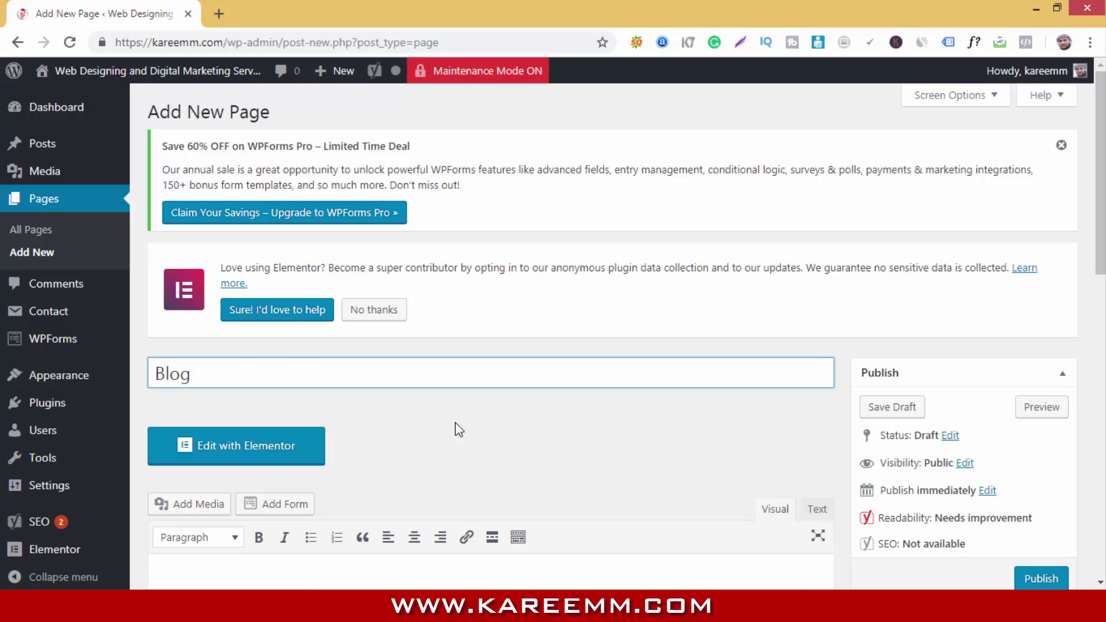
{"action": "scroll", "coordinate": [460, 430], "scroll_direction": "down", "scroll_amount": 3}
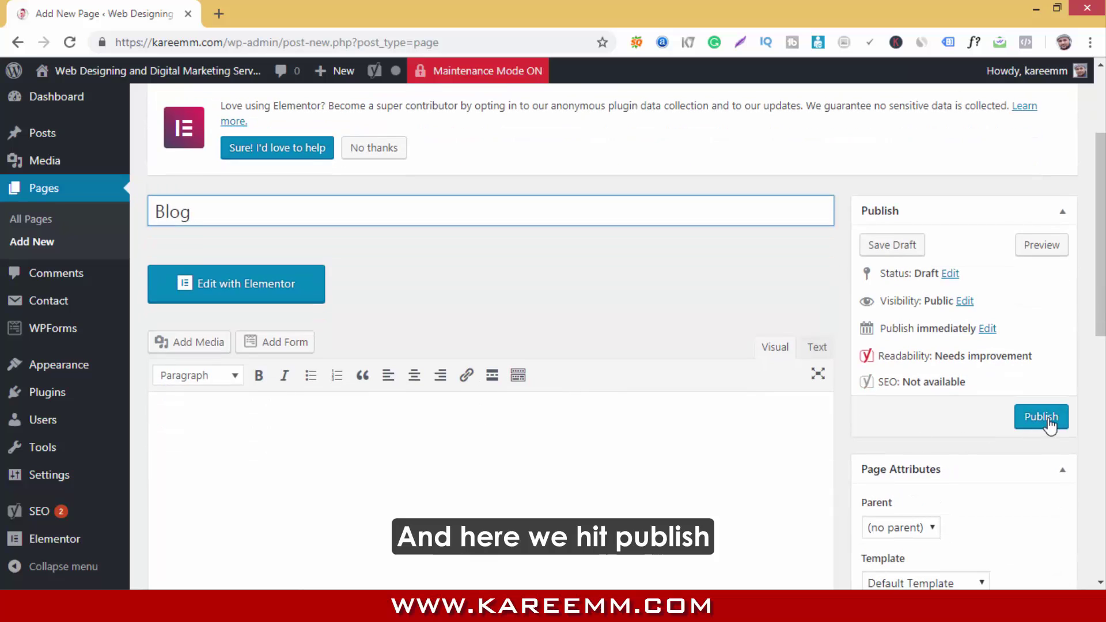
{"action": "left_click", "coordinate": [1047, 420]}
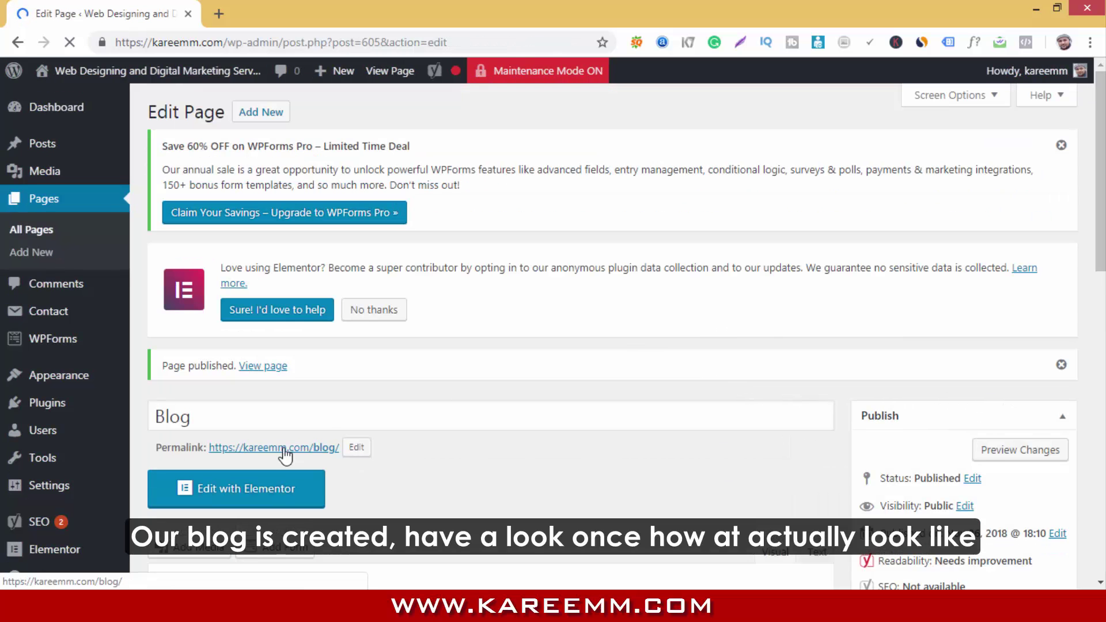
View the published Blog page in a separate browser tab, then close that tab.
{"action": "right_click", "coordinate": [253, 368]}
{"action": "left_click", "coordinate": [294, 375]}
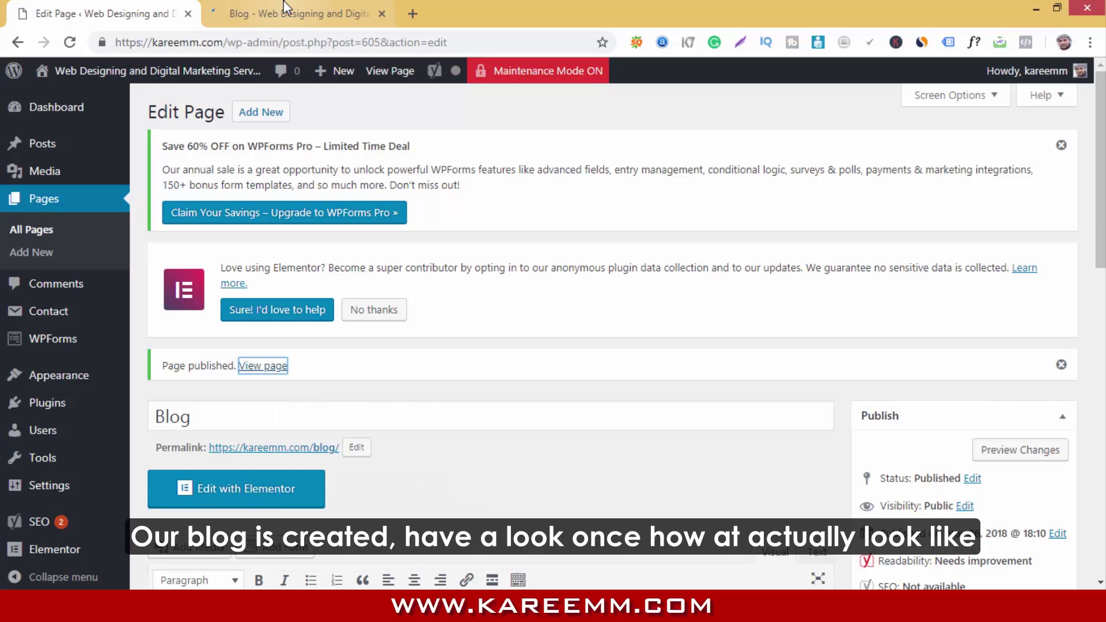
{"action": "left_click", "coordinate": [283, 8]}
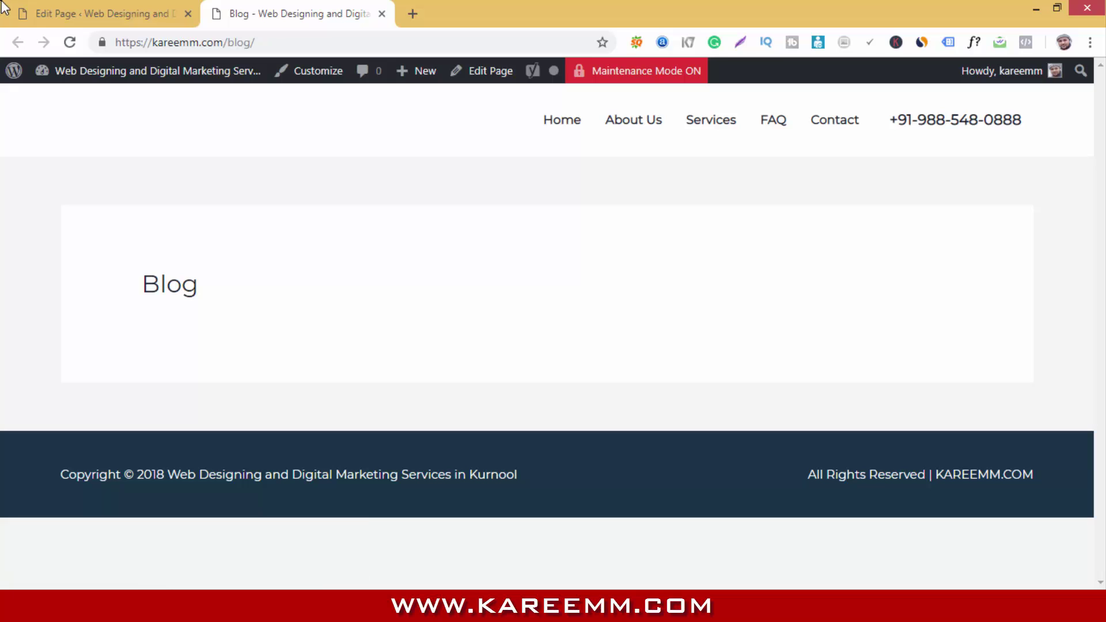
{"action": "double_click", "coordinate": [165, 294]}
{"action": "left_click", "coordinate": [224, 298]}
{"action": "left_click", "coordinate": [382, 13]}
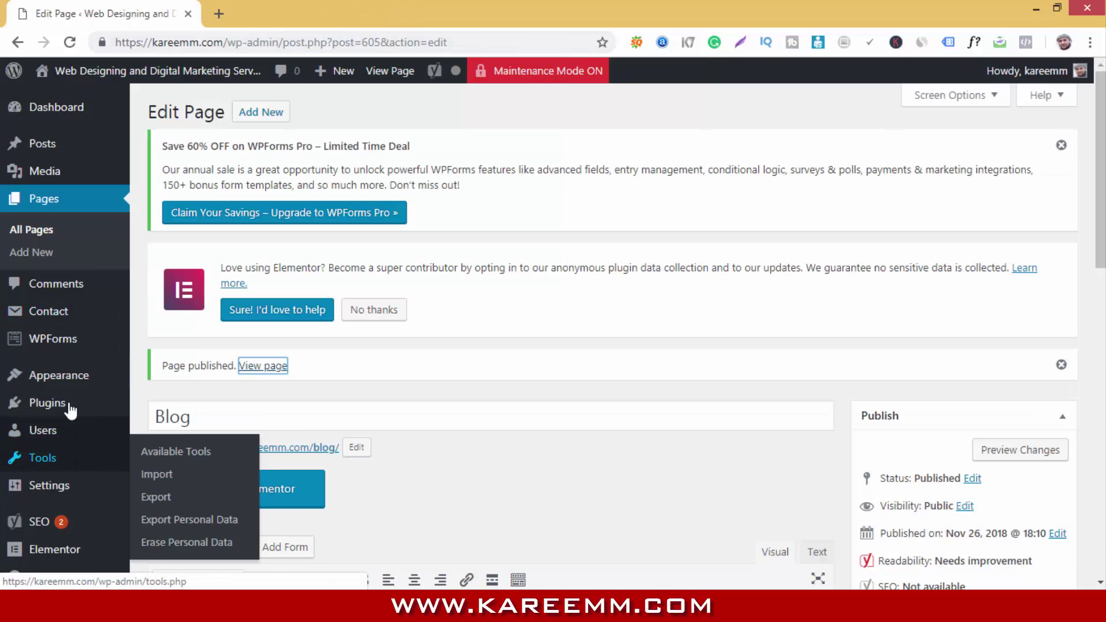
Add the Blog page to the Top Nav menu in the site's menu settings.
{"action": "mouse_move", "coordinate": [73, 375]}
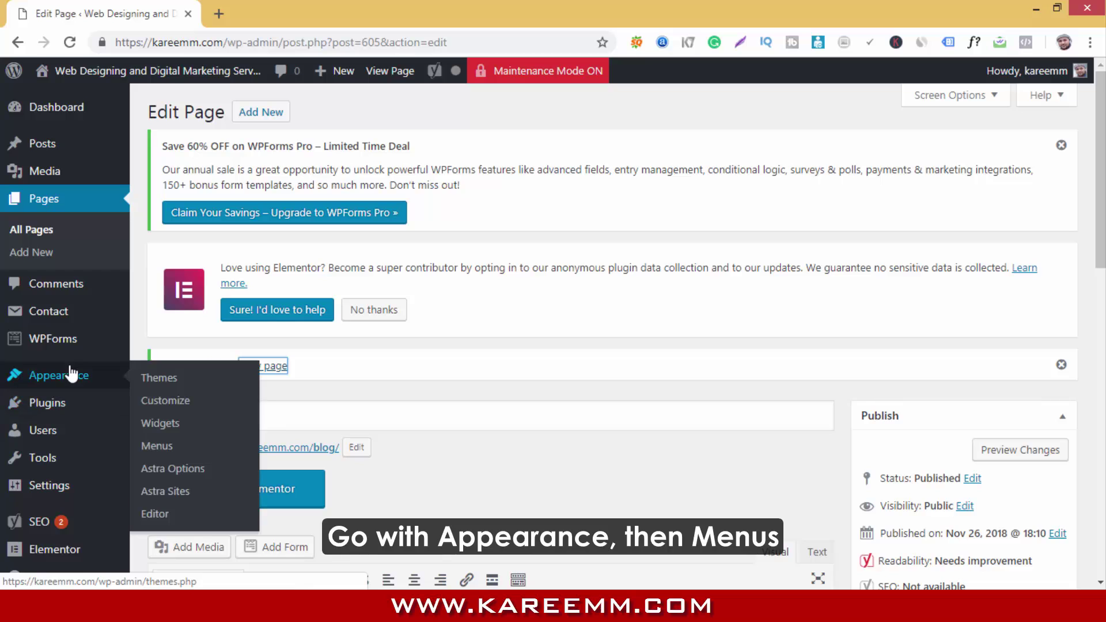
{"action": "left_click", "coordinate": [159, 449]}
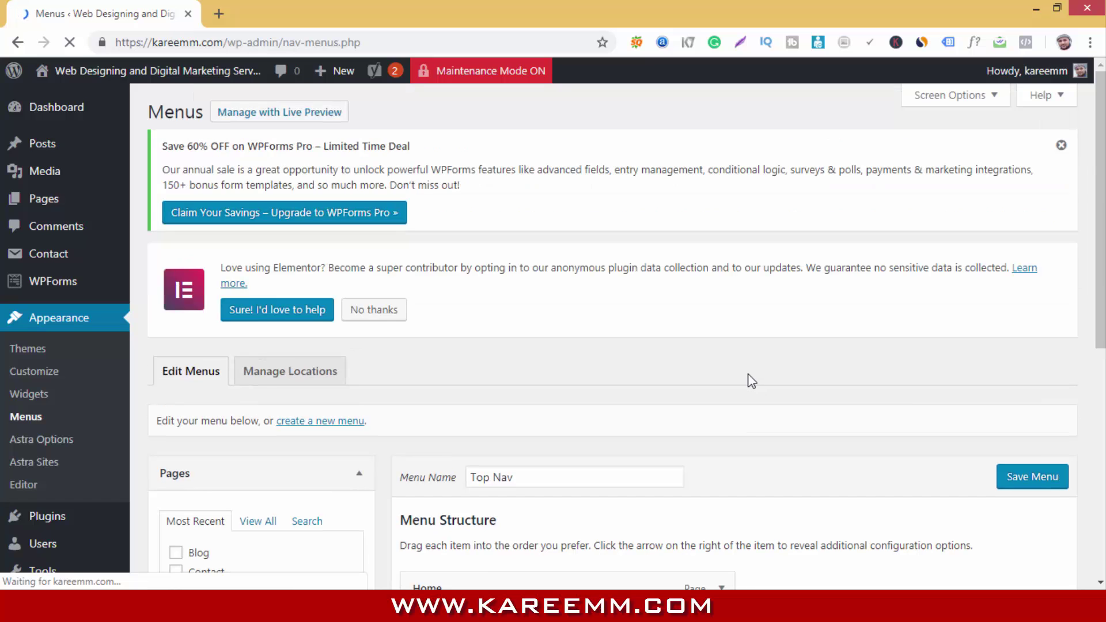
{"action": "scroll", "coordinate": [751, 300], "scroll_direction": "down", "scroll_amount": 4}
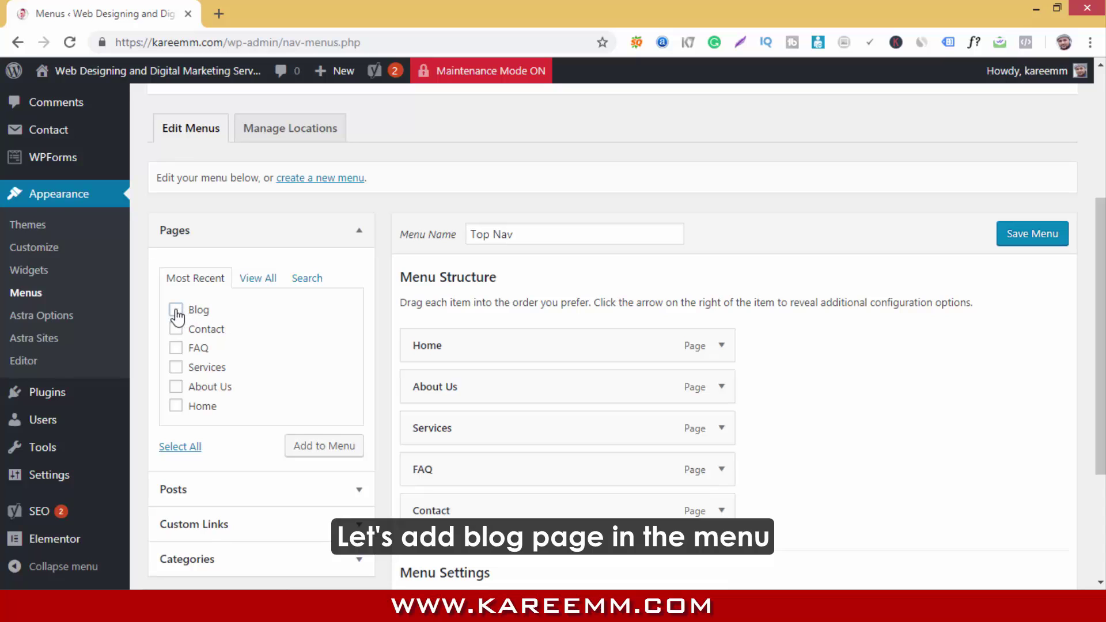
{"action": "left_click", "coordinate": [176, 310]}
{"action": "left_click", "coordinate": [334, 449]}
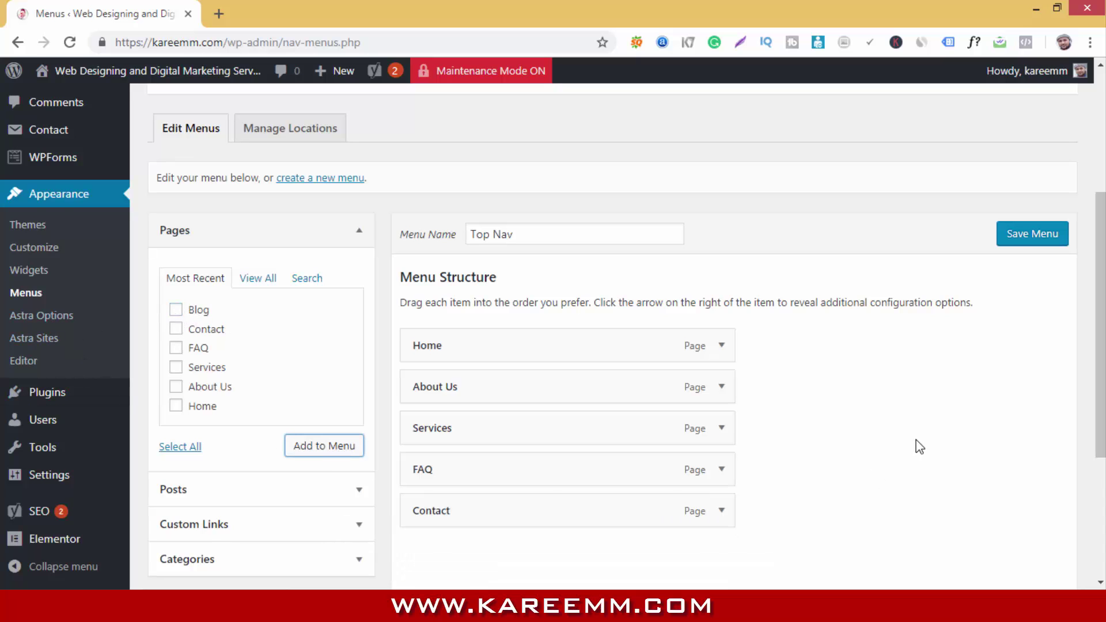
Move the Blog item between About Us and Services in the menu structure and save the menu.
{"action": "scroll", "coordinate": [915, 440], "scroll_direction": "down", "scroll_amount": 3}
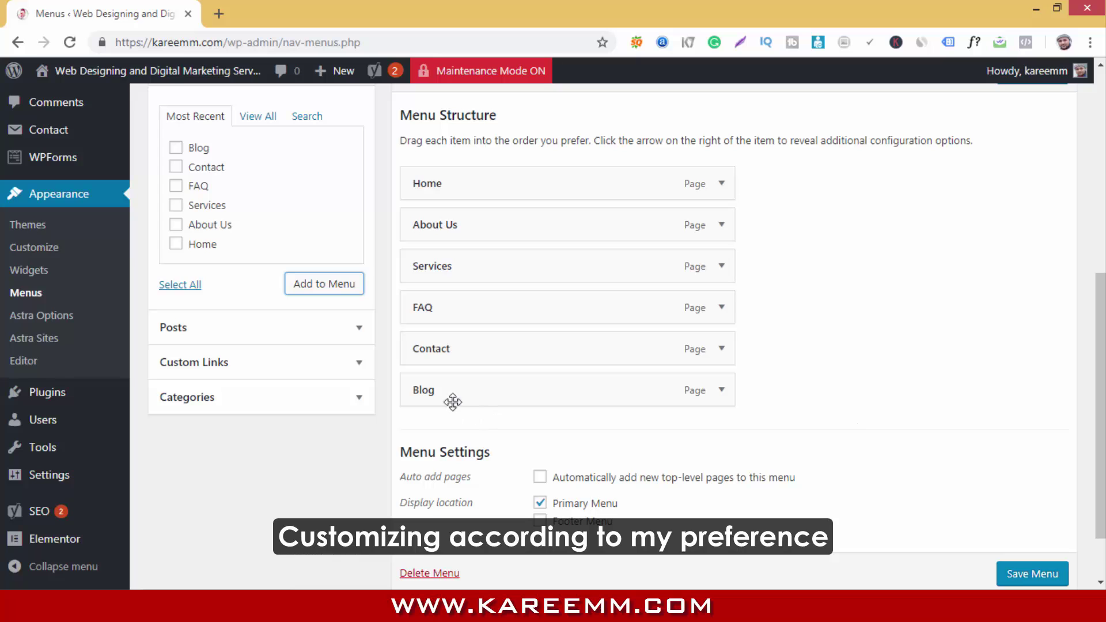
{"action": "left_click_drag", "start_coordinate": [453, 402], "coordinate": [404, 272]}
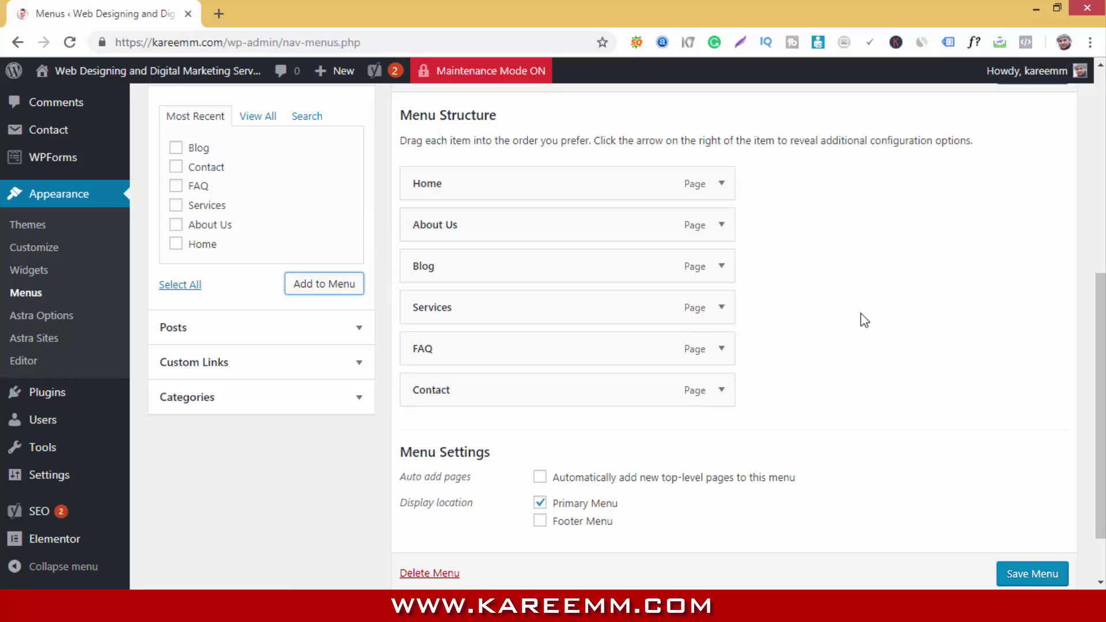
{"action": "left_click", "coordinate": [1024, 573]}
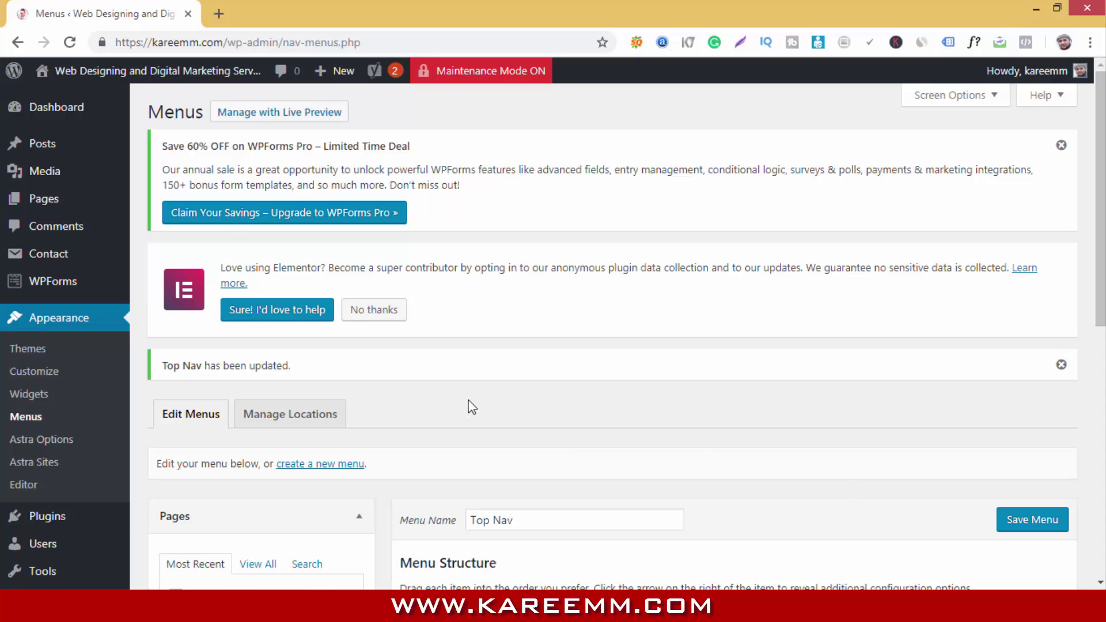
Check the navigation menu on the live site's homepage in a separate browser tab, then close that tab.
{"action": "mouse_move", "coordinate": [115, 71]}
{"action": "right_click", "coordinate": [113, 99]}
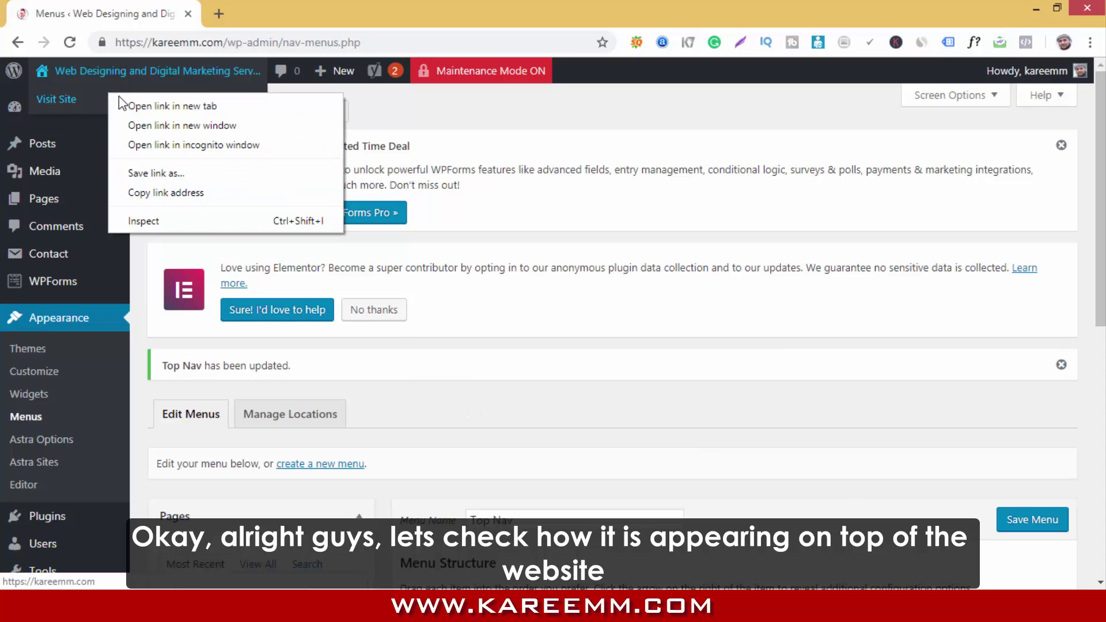
{"action": "left_click", "coordinate": [135, 104]}
{"action": "left_click", "coordinate": [304, 2]}
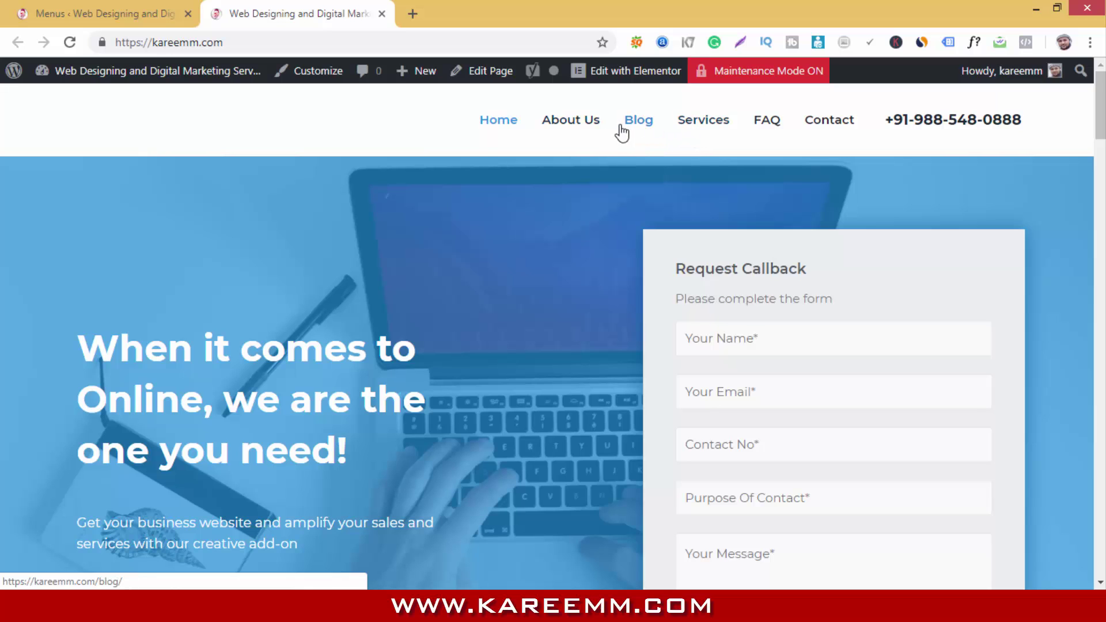
{"action": "left_click", "coordinate": [382, 14]}
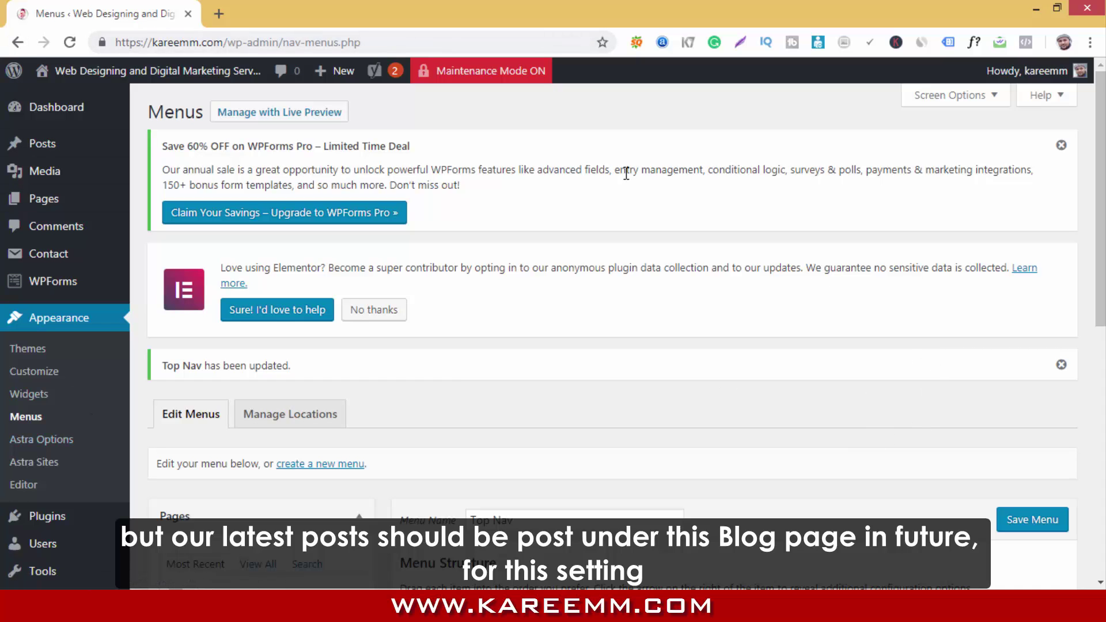
In the Reading settings, set the Posts page to Blog.
{"action": "scroll", "coordinate": [630, 183], "scroll_direction": "down", "scroll_amount": 3}
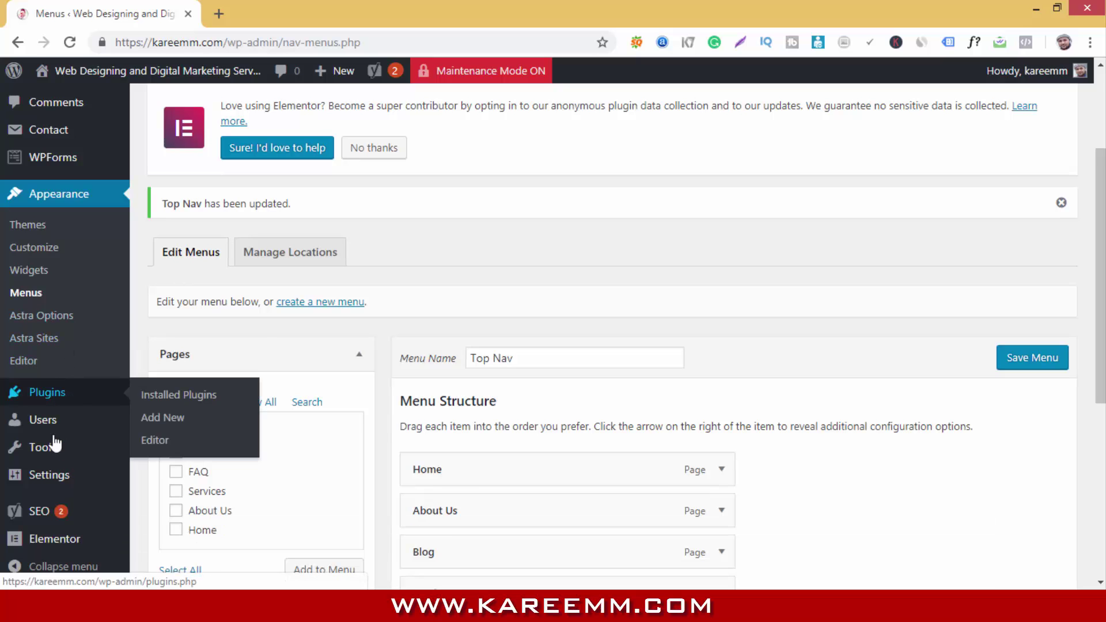
{"action": "mouse_move", "coordinate": [46, 478]}
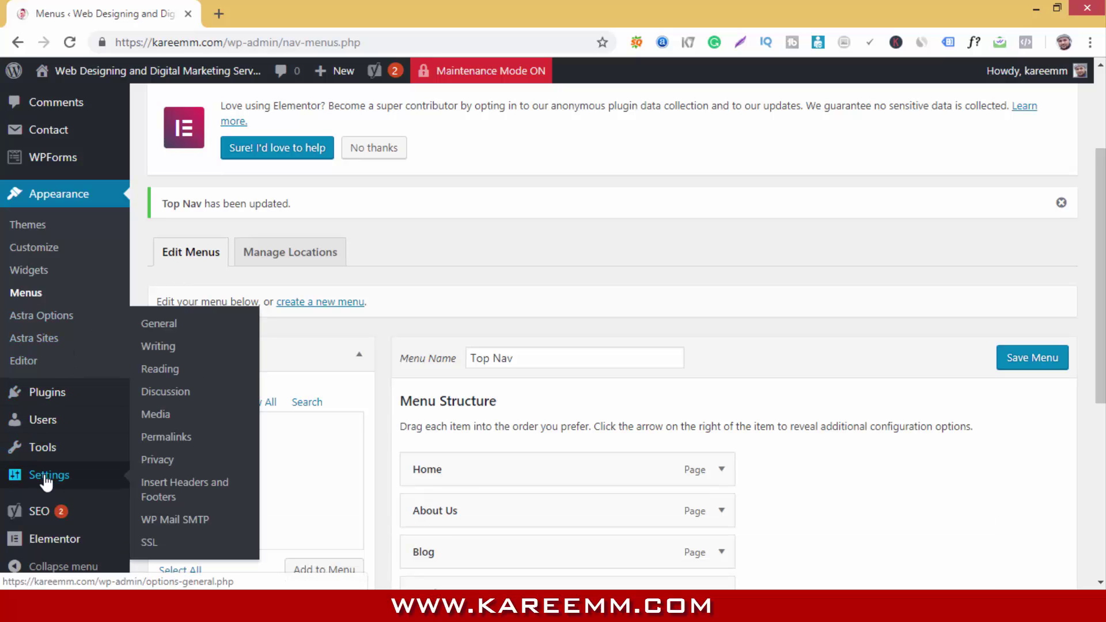
{"action": "left_click", "coordinate": [161, 369]}
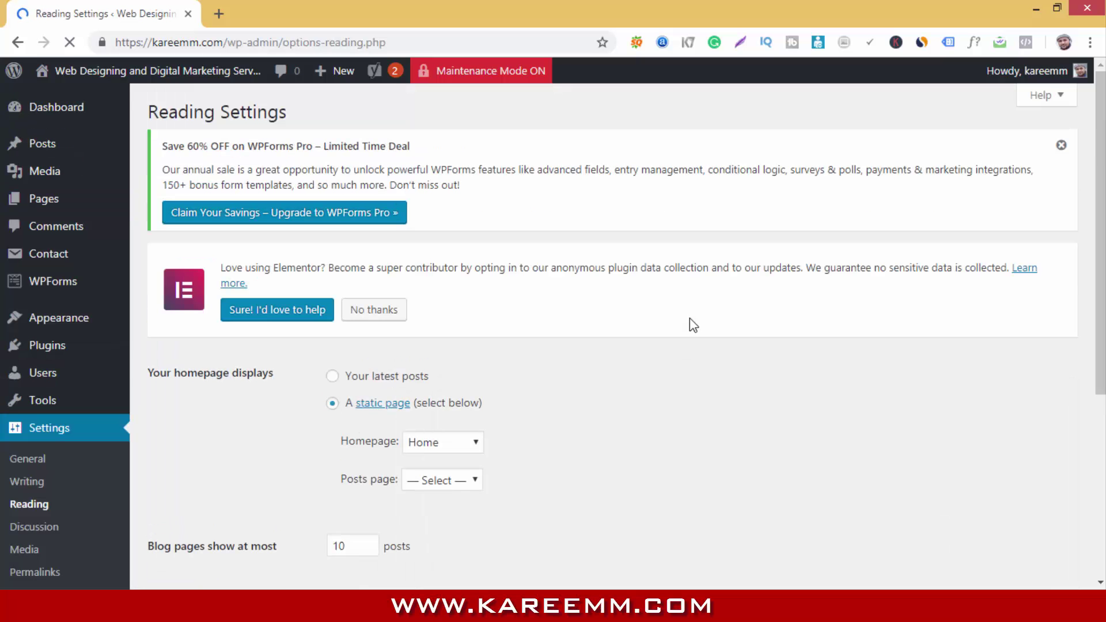
{"action": "scroll", "coordinate": [501, 383], "scroll_direction": "down", "scroll_amount": 1}
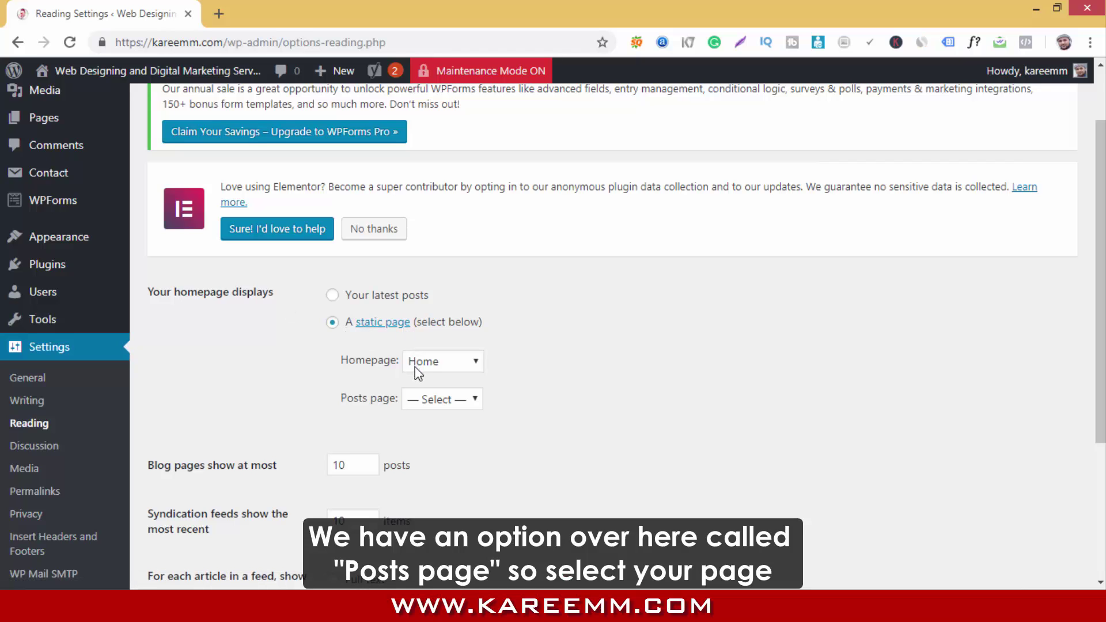
{"action": "left_click", "coordinate": [448, 402]}
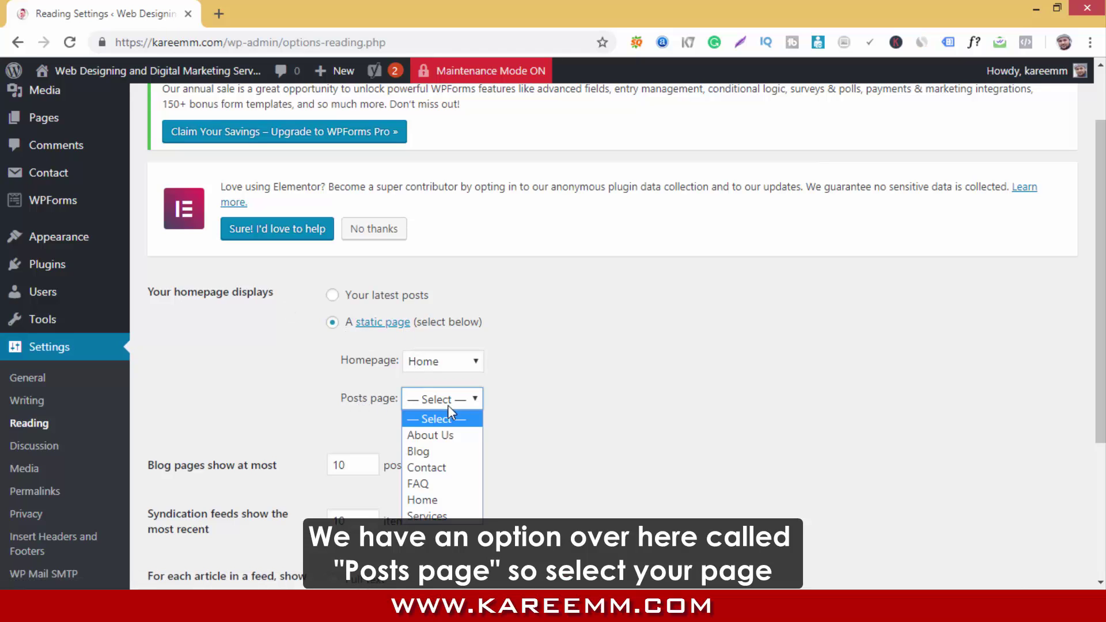
{"action": "left_click", "coordinate": [419, 457]}
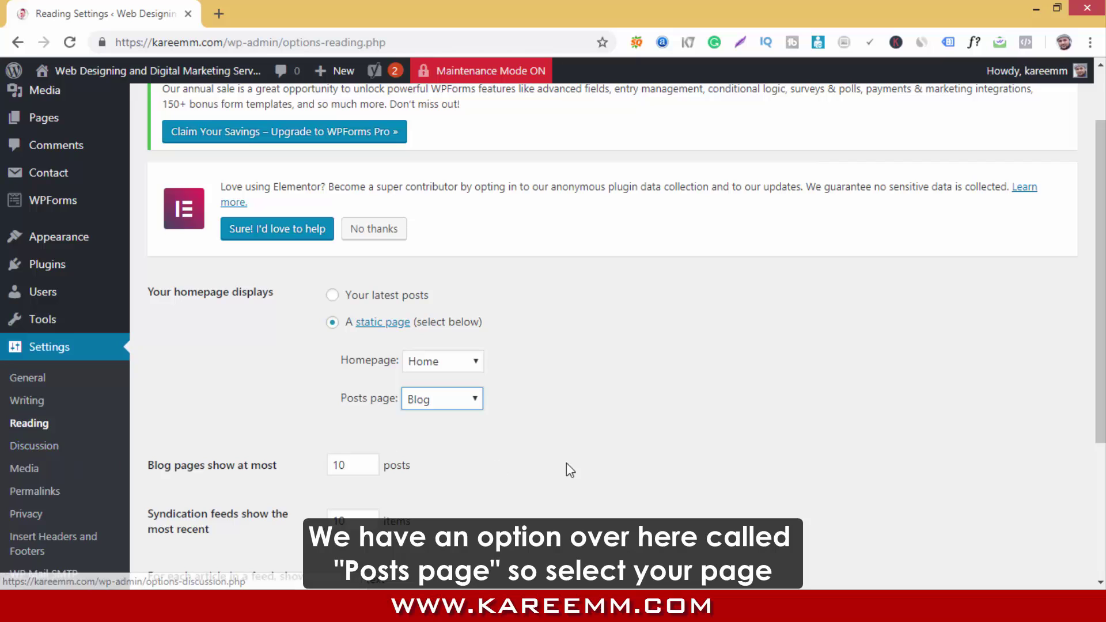
{"action": "left_click_drag", "start_coordinate": [344, 404], "coordinate": [479, 419]}
{"action": "left_click", "coordinate": [634, 389]}
Review the remaining reading options and save the changed Reading settings.
{"action": "scroll", "coordinate": [634, 389], "scroll_direction": "down", "scroll_amount": 2}
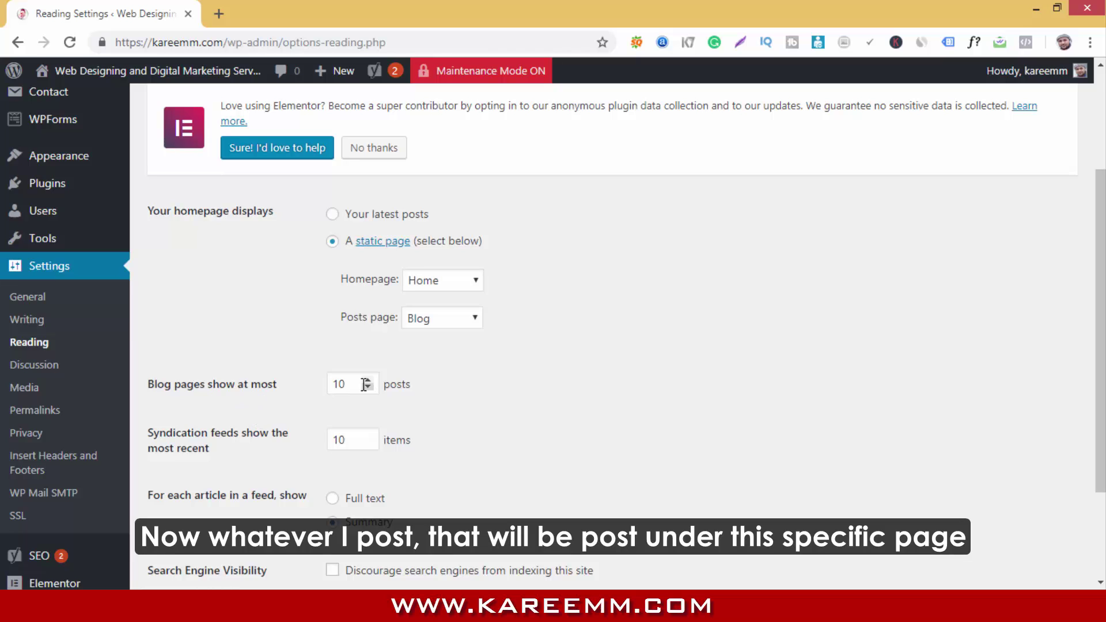
{"action": "scroll", "coordinate": [358, 385], "scroll_direction": "down", "scroll_amount": 1}
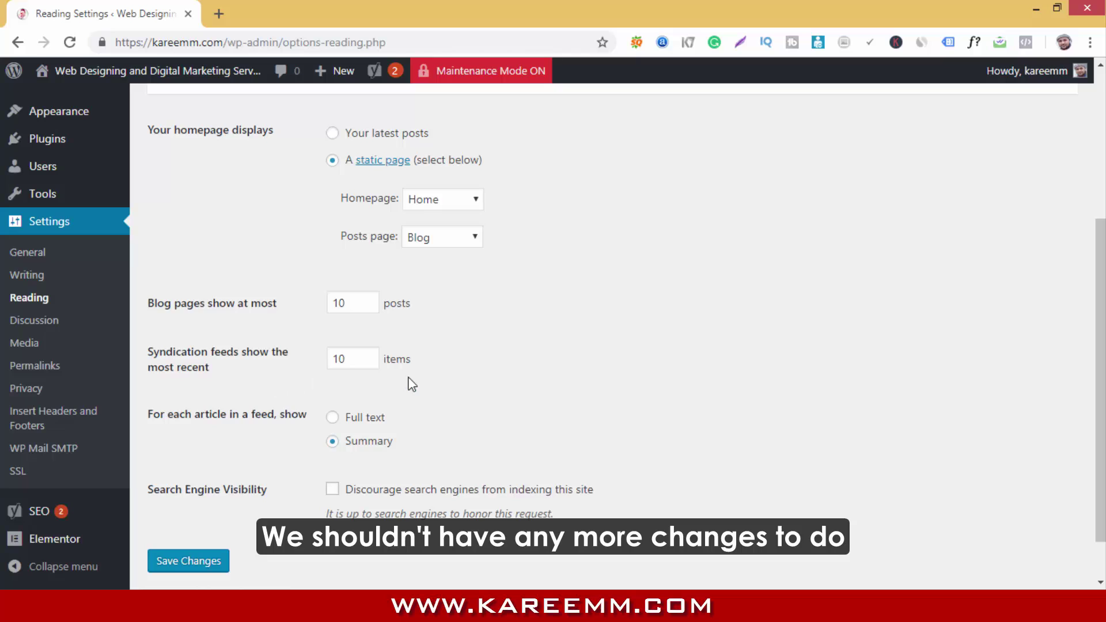
{"action": "scroll", "coordinate": [411, 384], "scroll_direction": "down", "scroll_amount": 1}
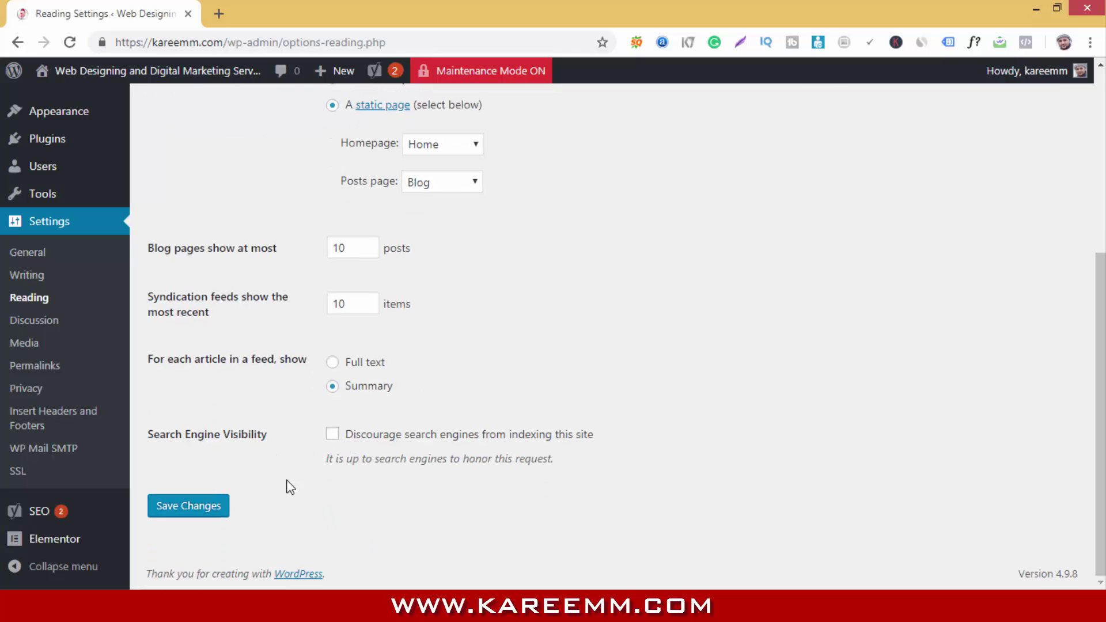
{"action": "left_click", "coordinate": [199, 512]}
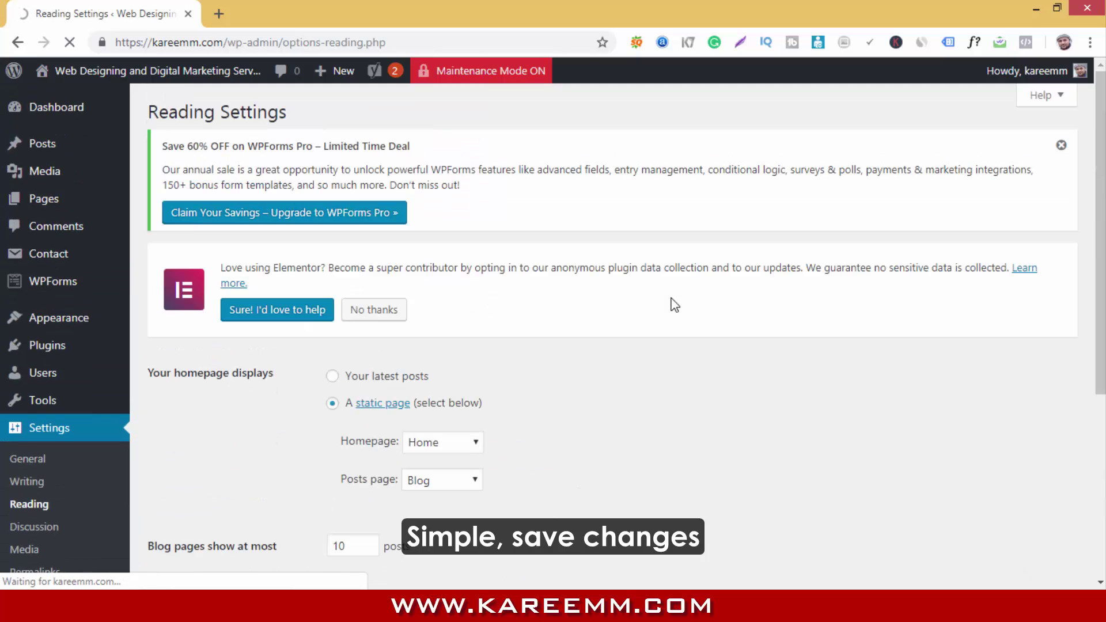
{"action": "scroll", "coordinate": [675, 304], "scroll_direction": "down", "scroll_amount": 3}
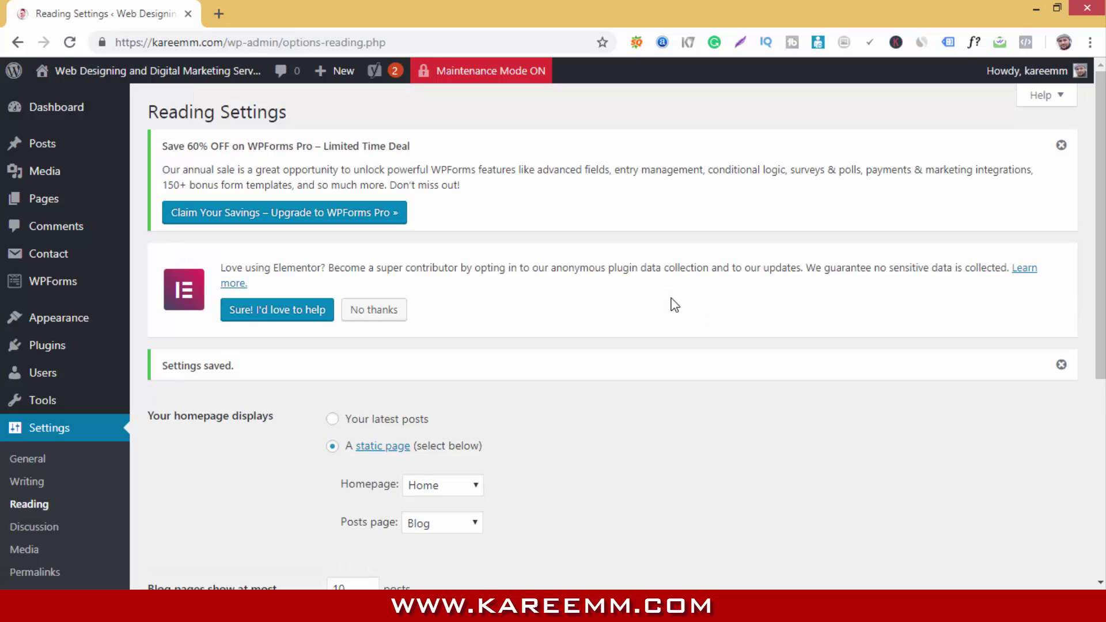
Start a new post titled "TEst" and enter "ersfs" as its body text.
{"action": "mouse_move", "coordinate": [43, 144]}
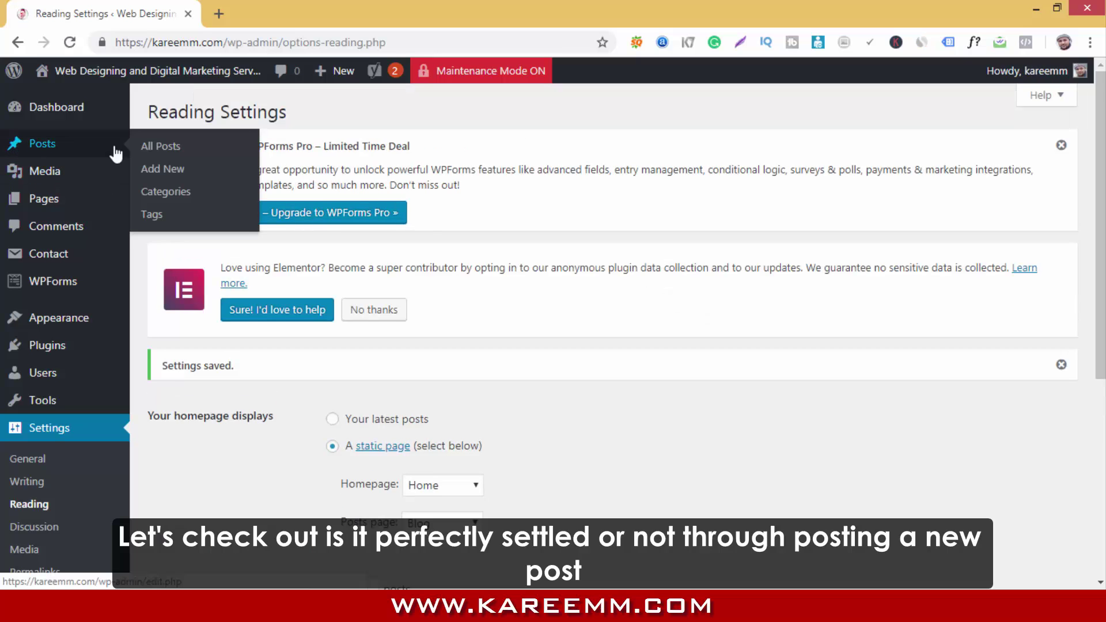
{"action": "left_click", "coordinate": [157, 176]}
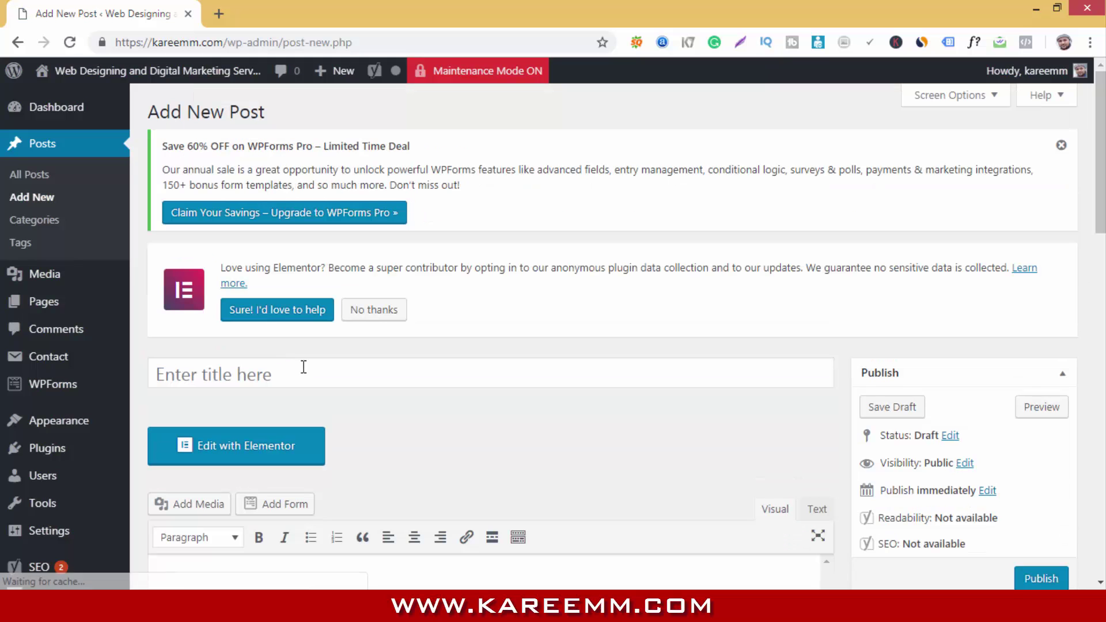
{"action": "left_click", "coordinate": [331, 380]}
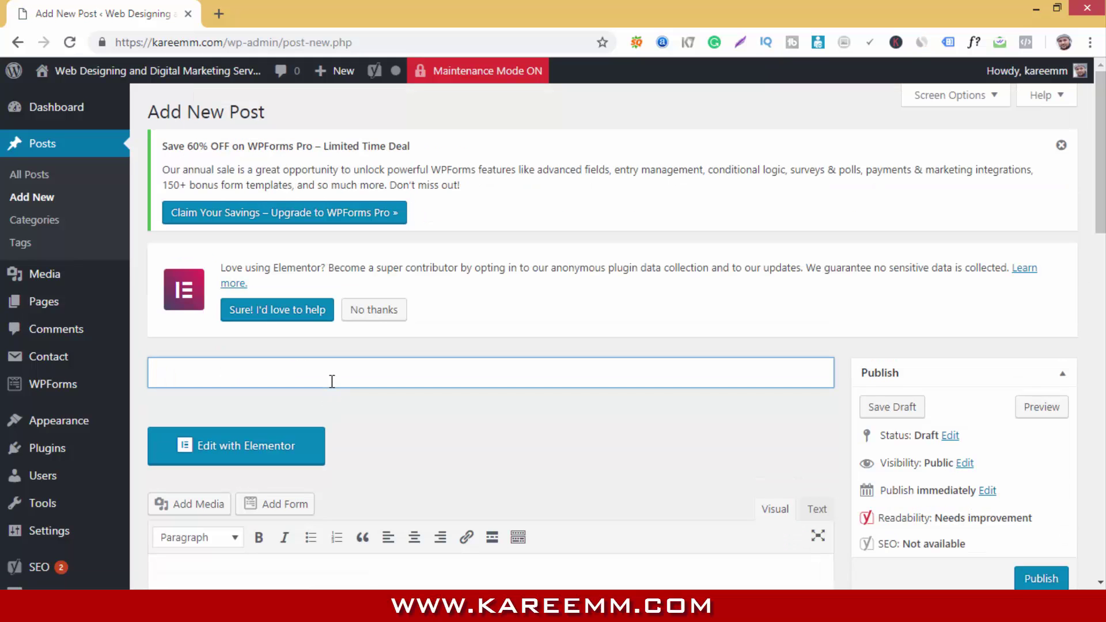
{"action": "type", "text": "1TEst"}
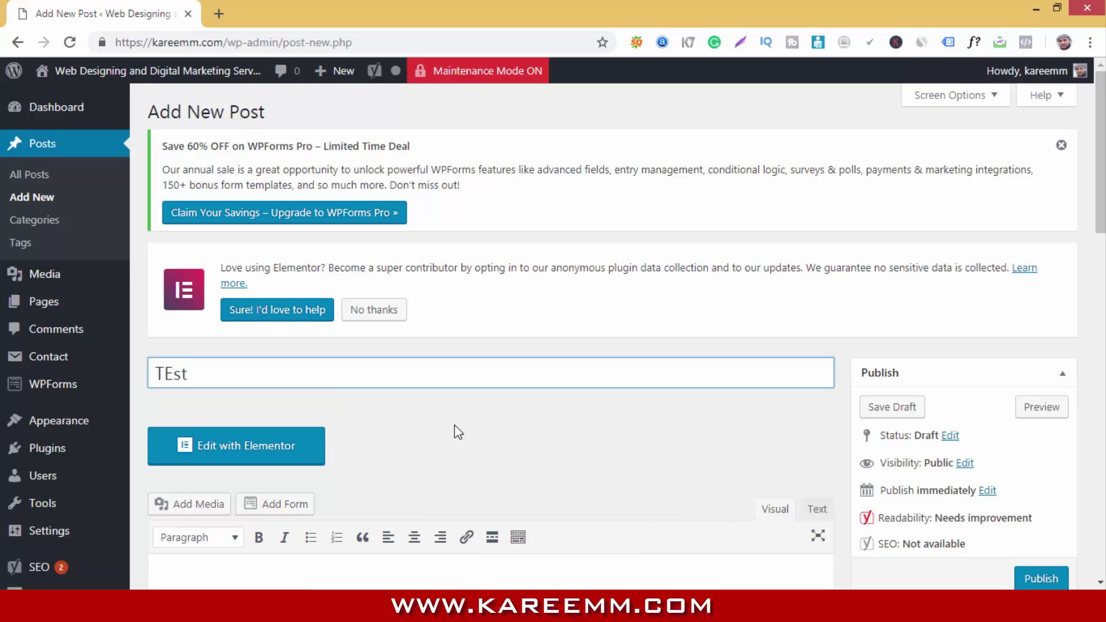
{"action": "scroll", "coordinate": [458, 432], "scroll_direction": "down", "scroll_amount": 5}
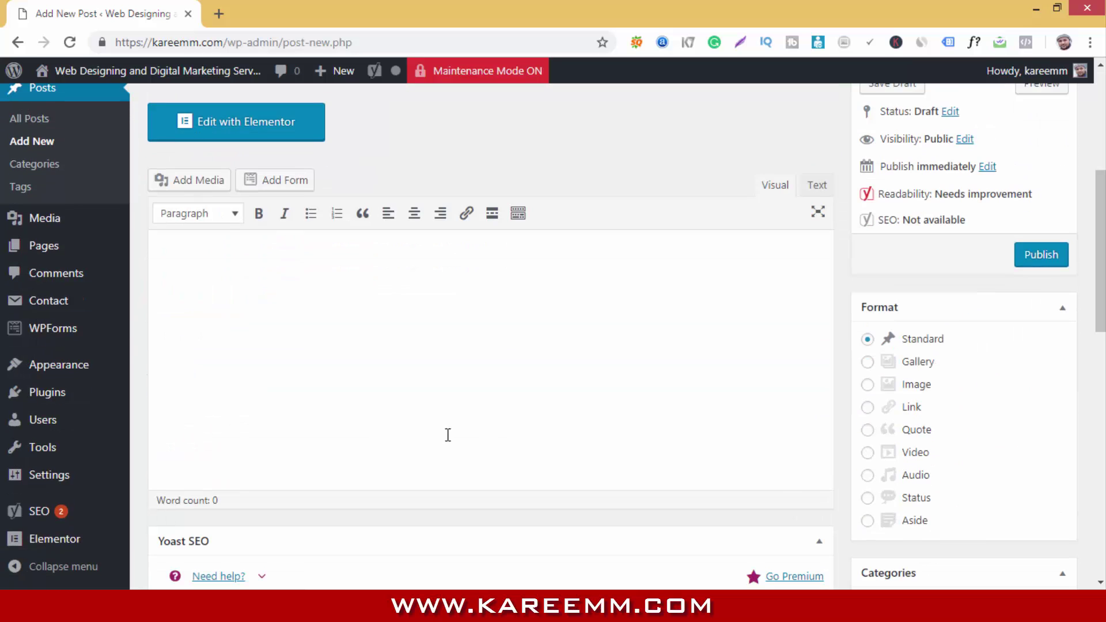
{"action": "left_click", "coordinate": [421, 384]}
{"action": "type", "text": "e"}
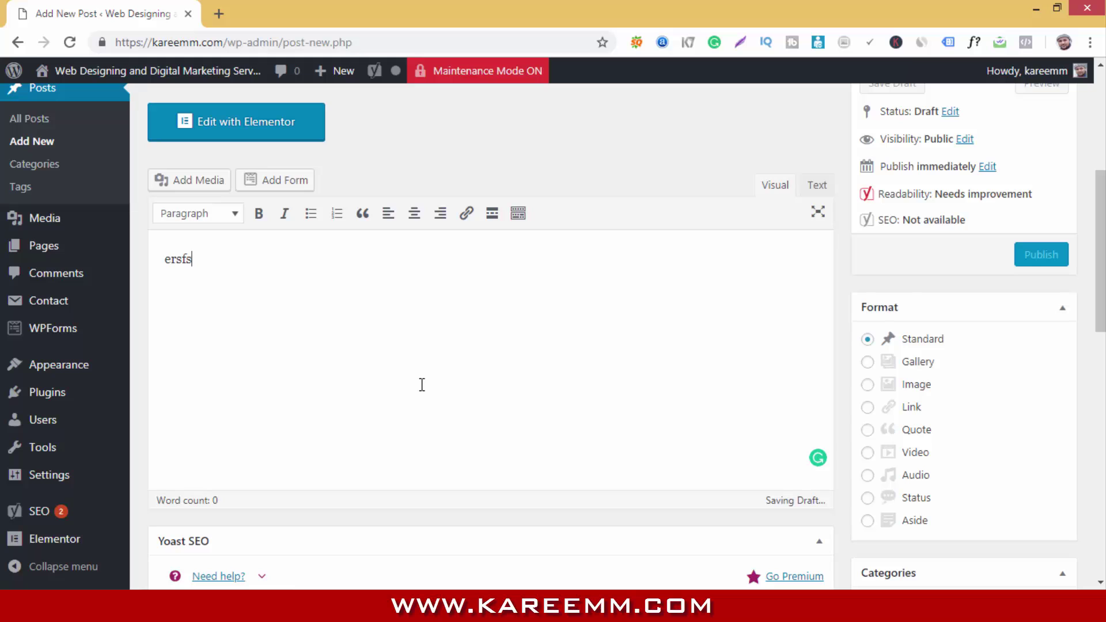
{"action": "type", "text": "rsfs"}
Set the TEst post's visibility to Private, keep its publish time as immediately, and publish it.
{"action": "scroll", "coordinate": [967, 333], "scroll_direction": "up", "scroll_amount": 2}
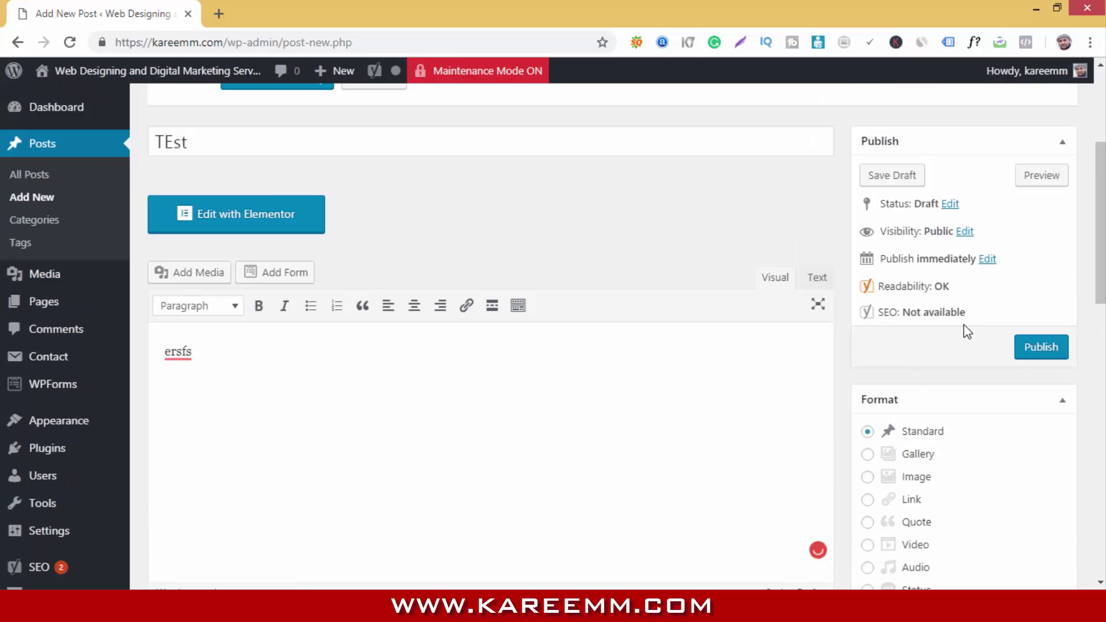
{"action": "left_click", "coordinate": [987, 260]}
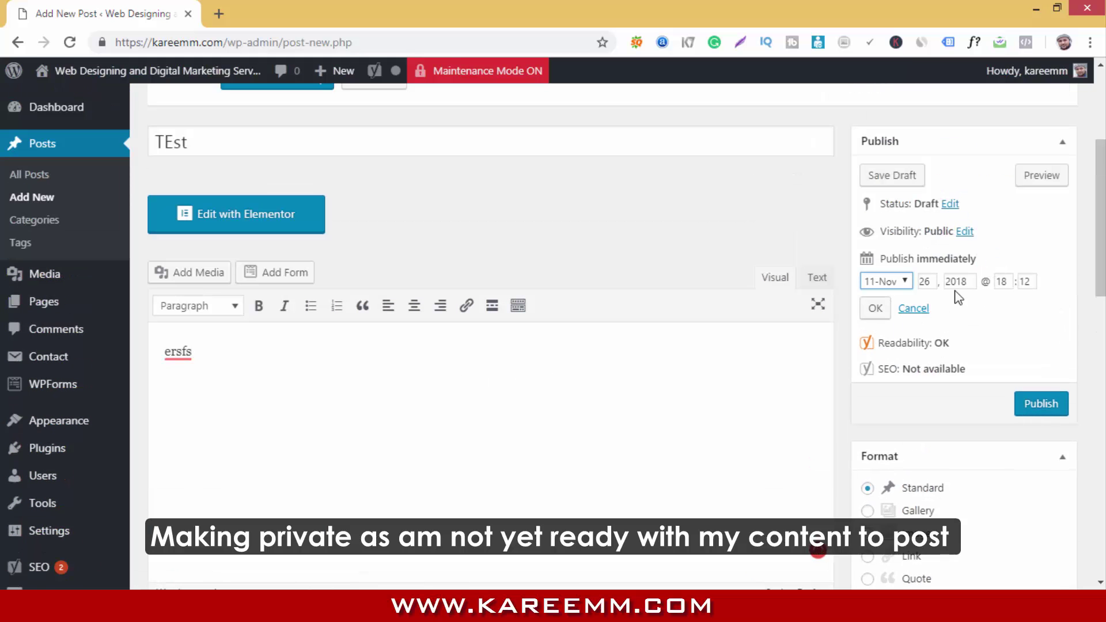
{"action": "left_click", "coordinate": [965, 231]}
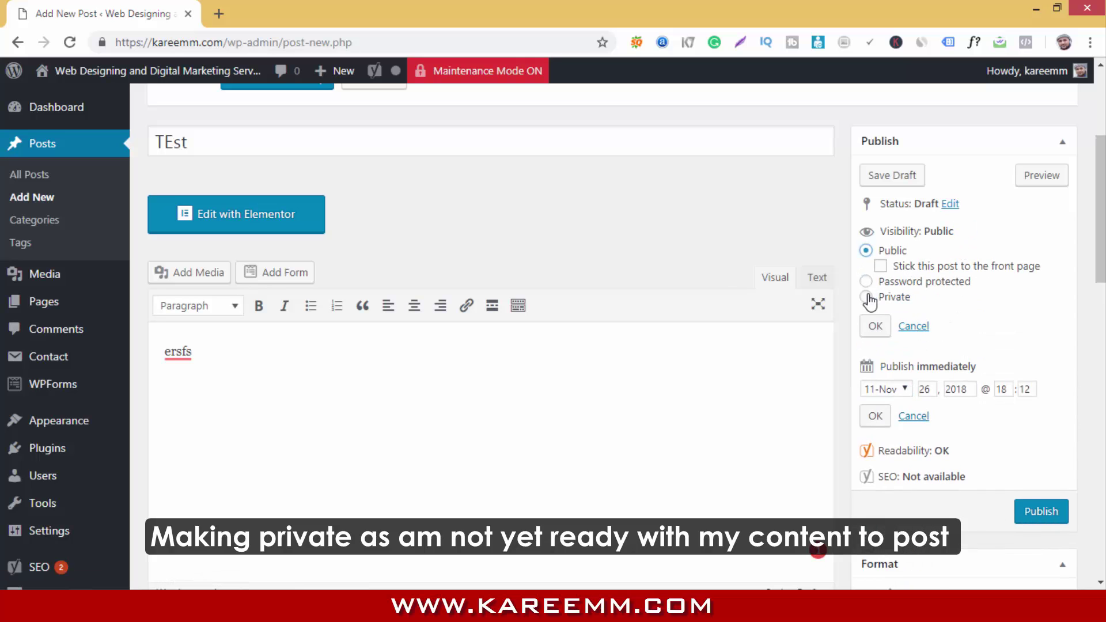
{"action": "left_click", "coordinate": [866, 282]}
{"action": "left_click", "coordinate": [869, 305]}
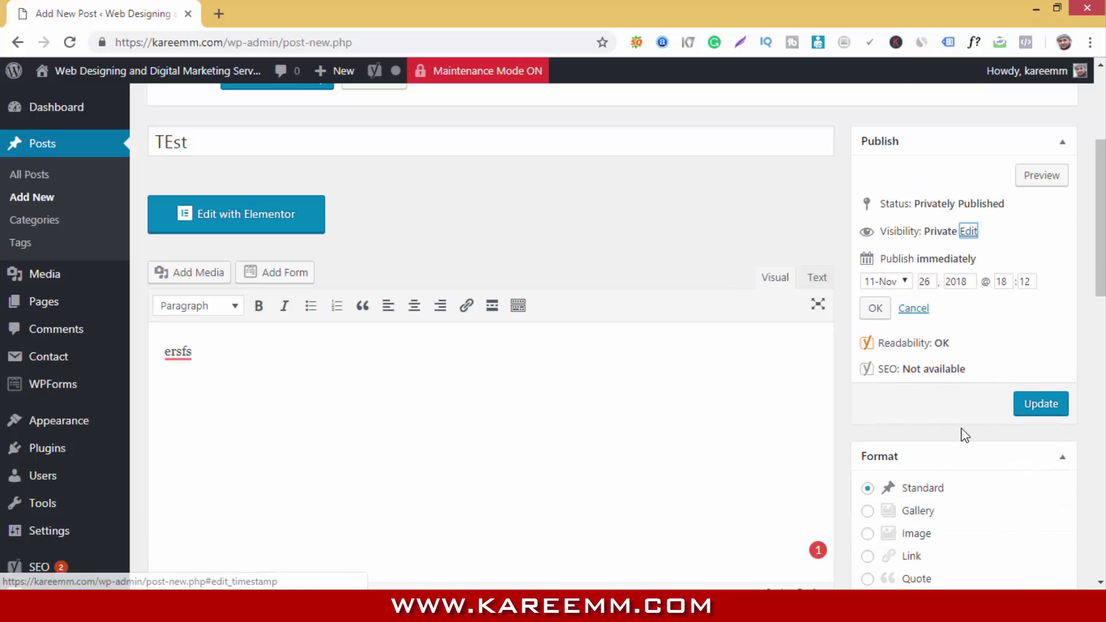
{"action": "left_click", "coordinate": [912, 310]}
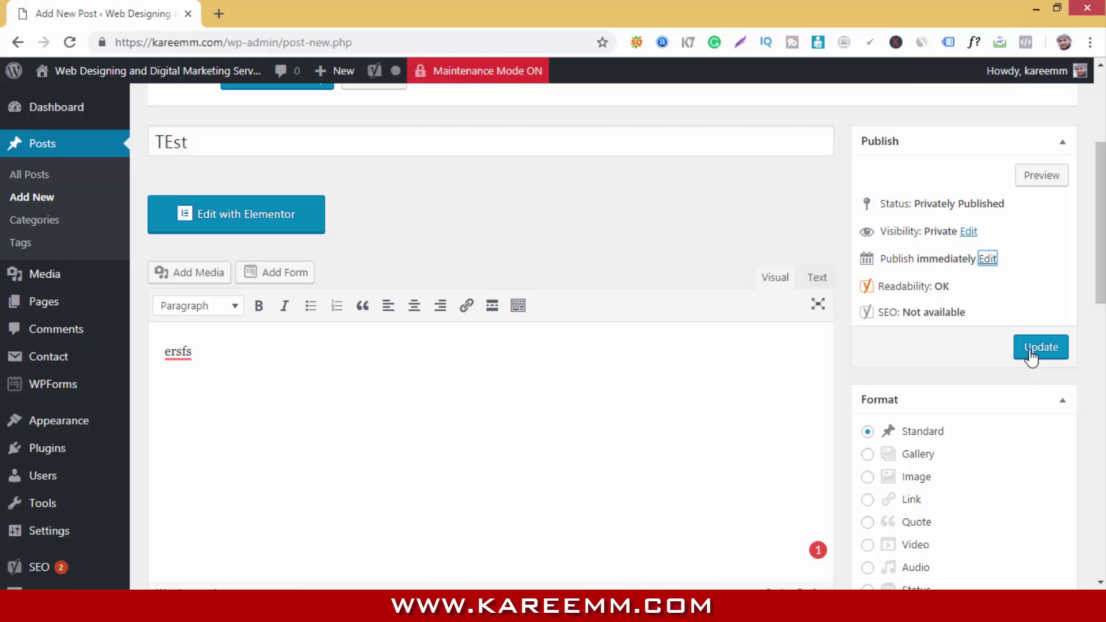
{"action": "left_click", "coordinate": [1030, 351]}
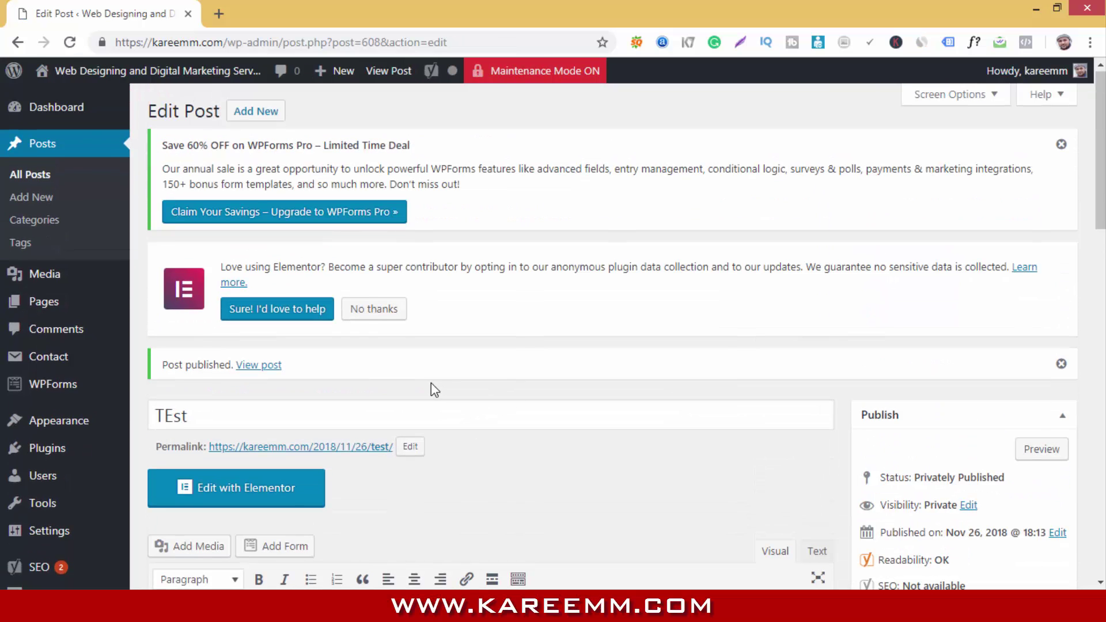
Start another new post titled "test 2" with "fafrrfa" as its body text.
{"action": "left_click", "coordinate": [256, 111]}
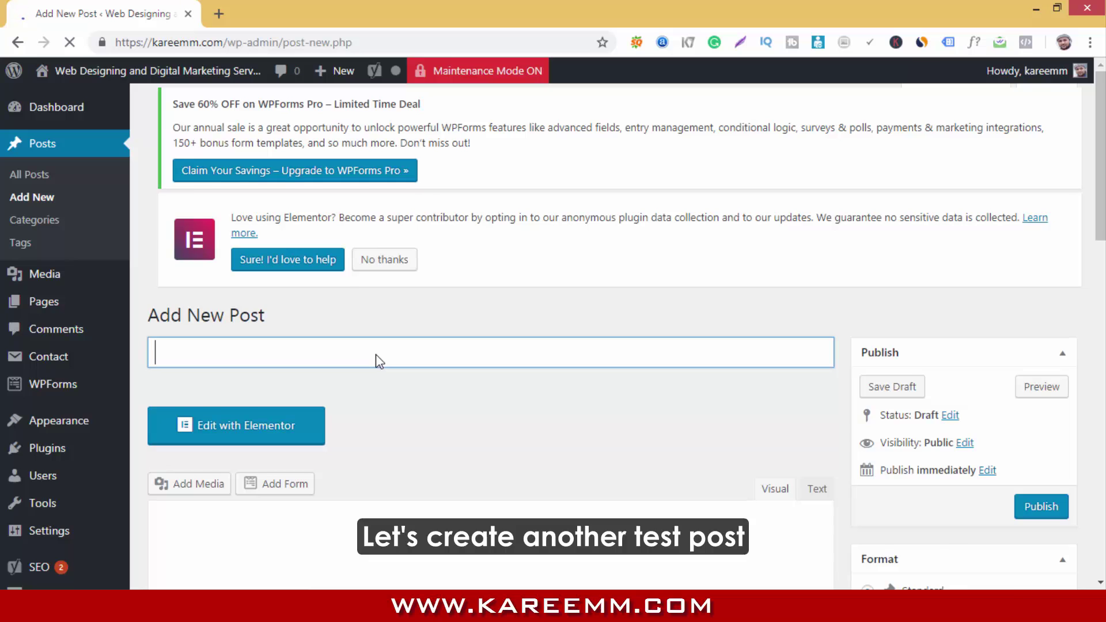
{"action": "type", "text": "test 2"}
{"action": "key", "text": "Tab"}
{"action": "type", "text": "f"}
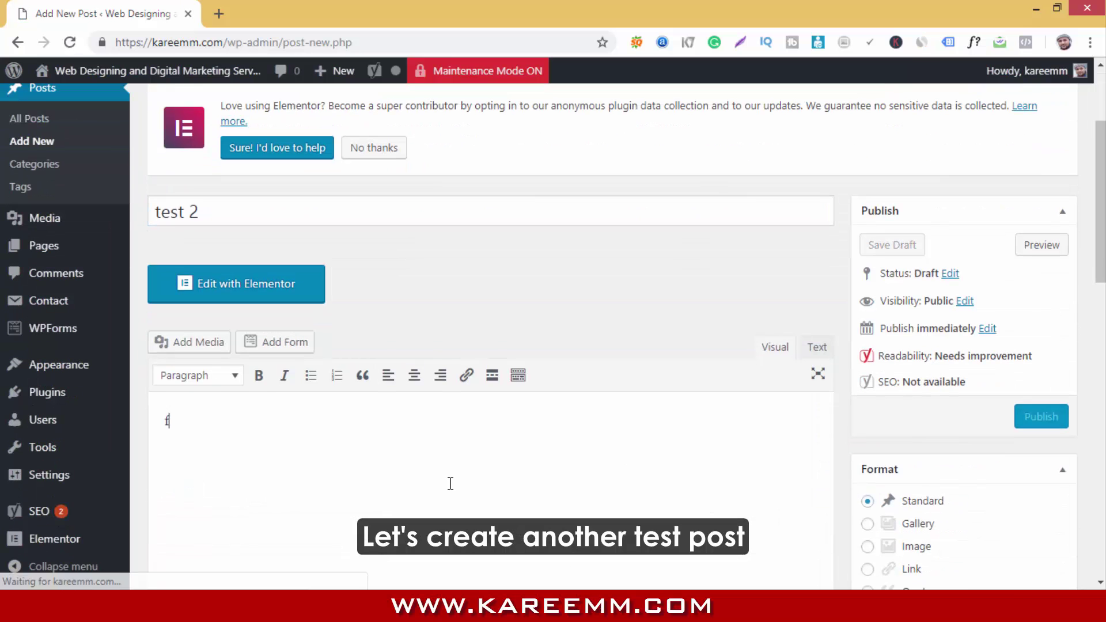
{"action": "type", "text": "afrrfa"}
Make the "test 2" post's visibility Private and publish it.
{"action": "left_click", "coordinate": [986, 328]}
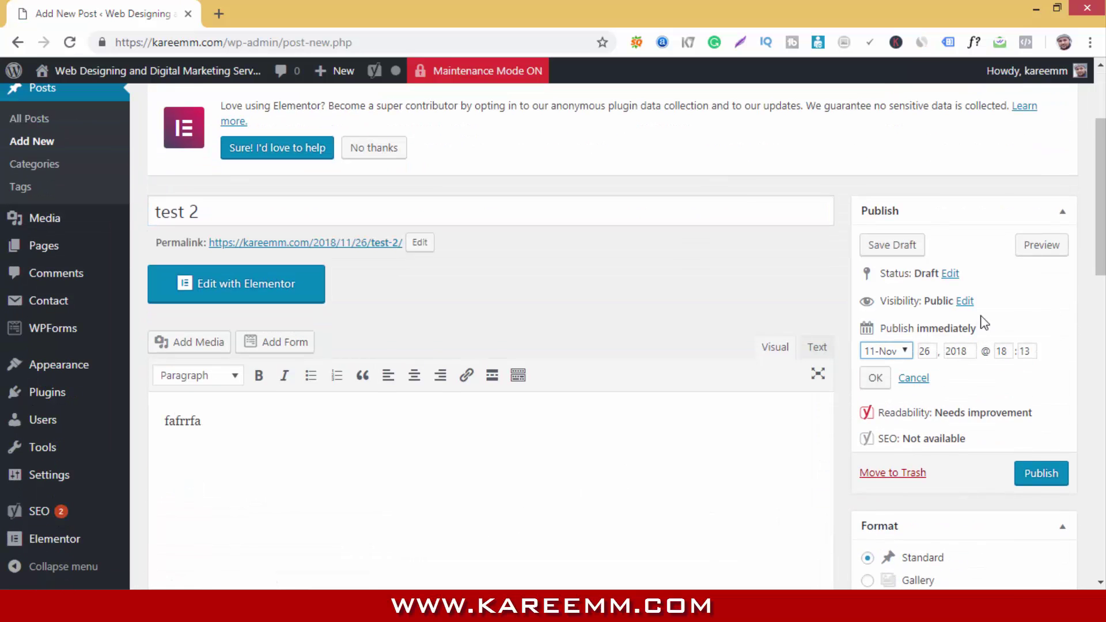
{"action": "left_click", "coordinate": [964, 300]}
{"action": "left_click", "coordinate": [864, 350]}
{"action": "left_click", "coordinate": [872, 378]}
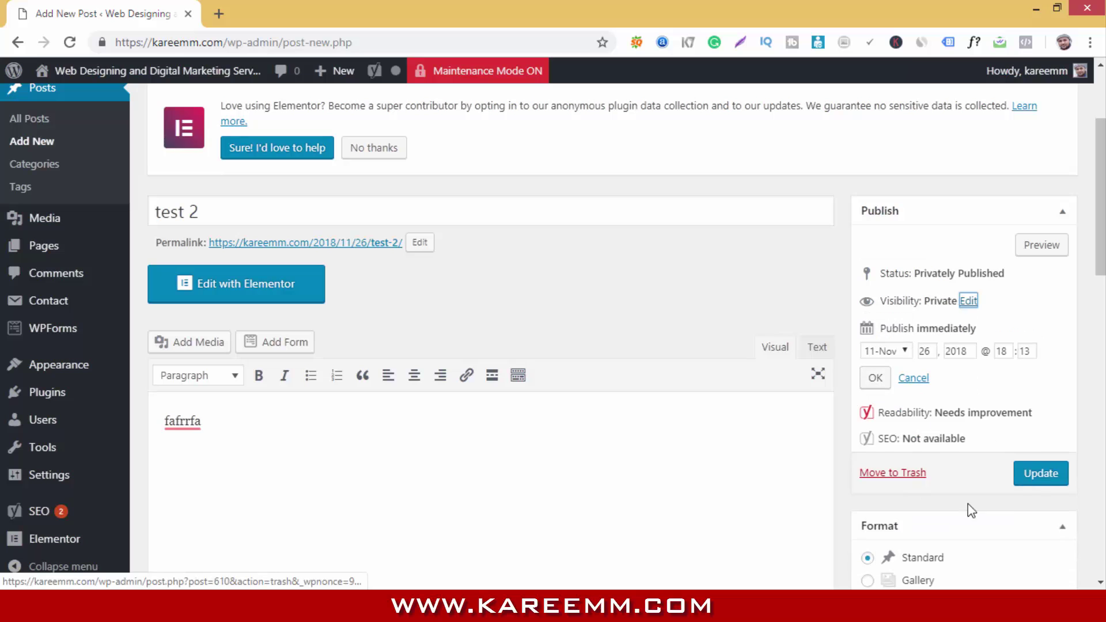
{"action": "left_click", "coordinate": [1039, 474]}
Open the live site in a separate browser tab and check its Blog page for the two test posts.
{"action": "mouse_move", "coordinate": [147, 71]}
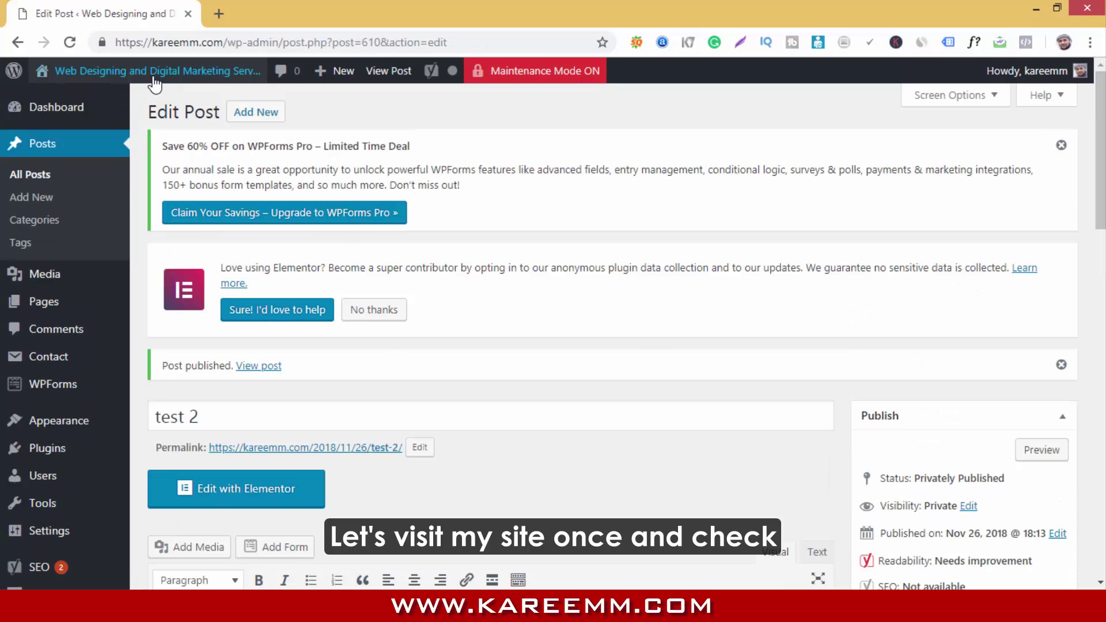
{"action": "right_click", "coordinate": [138, 96]}
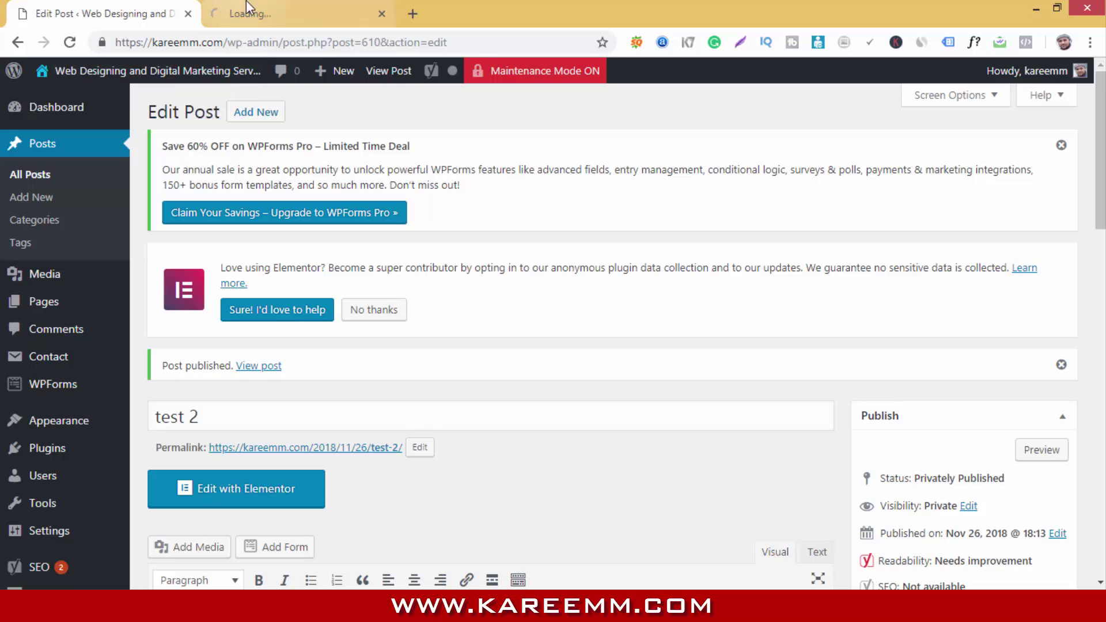
{"action": "left_click", "coordinate": [235, 7]}
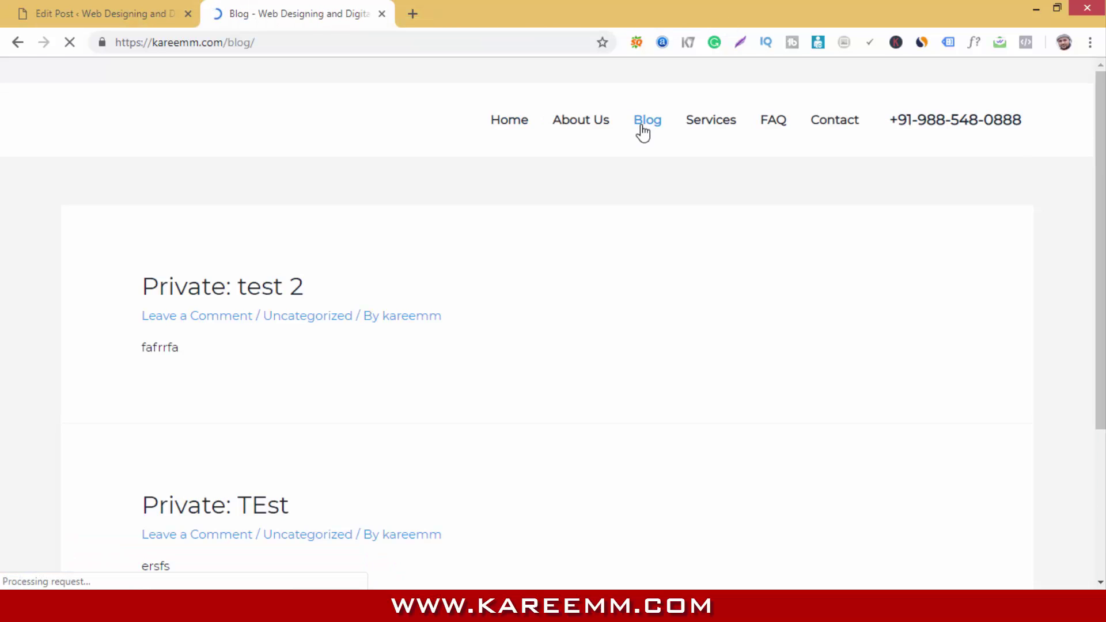
{"action": "scroll", "coordinate": [432, 363], "scroll_direction": "down", "scroll_amount": 1}
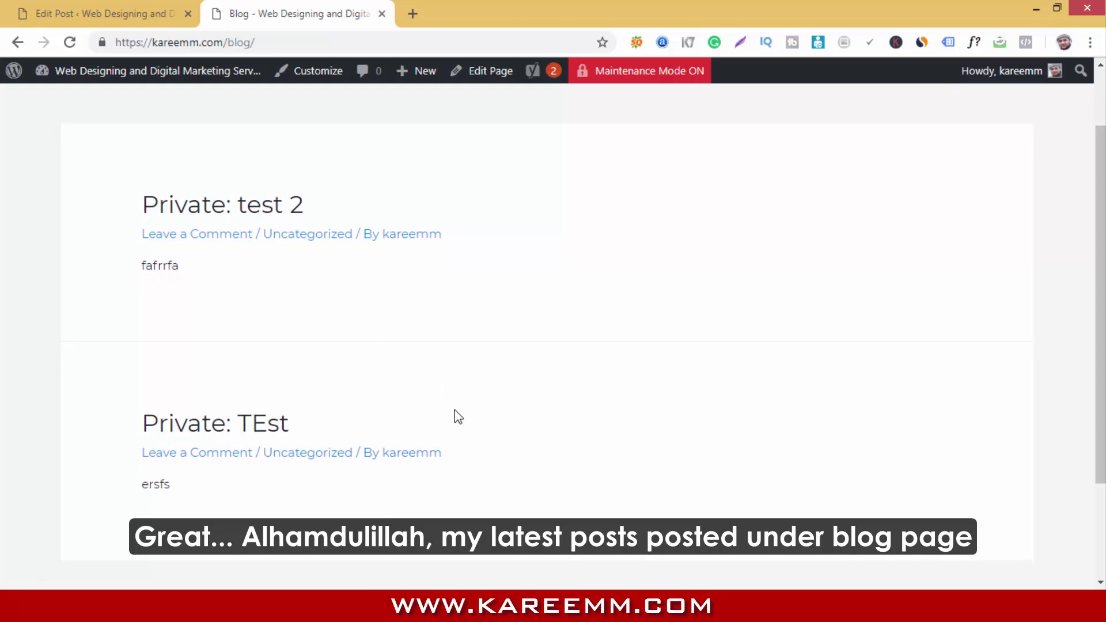
{"action": "scroll", "coordinate": [460, 443], "scroll_direction": "down", "scroll_amount": 2}
{"action": "scroll", "coordinate": [462, 444], "scroll_direction": "up", "scroll_amount": 1}
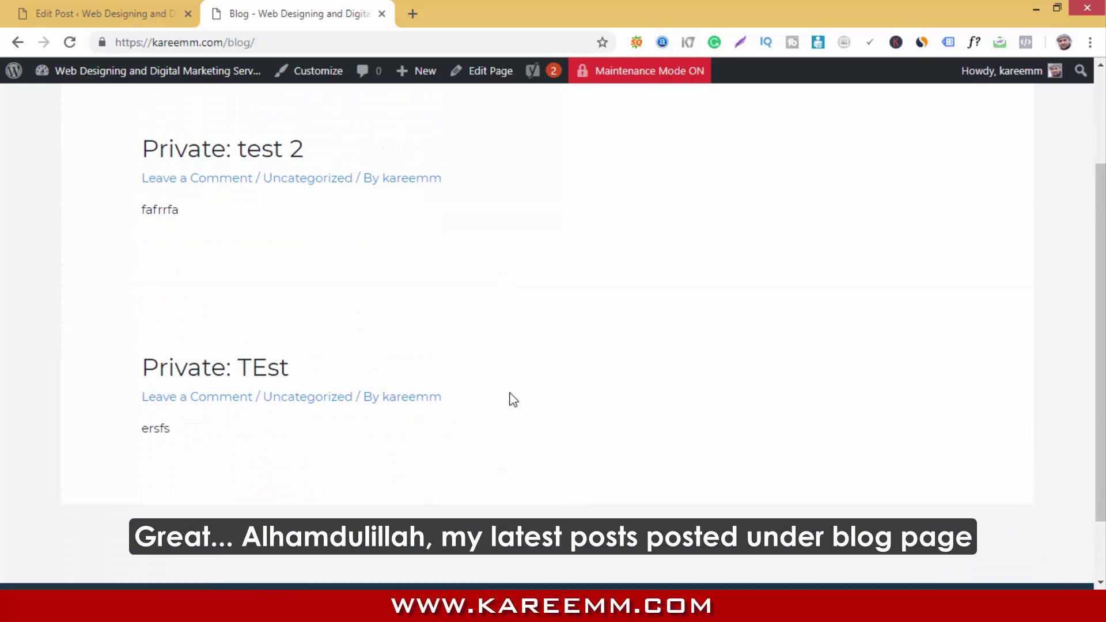
{"action": "scroll", "coordinate": [511, 399], "scroll_direction": "down", "scroll_amount": 1}
{"action": "scroll", "coordinate": [873, 392], "scroll_direction": "up", "scroll_amount": 3}
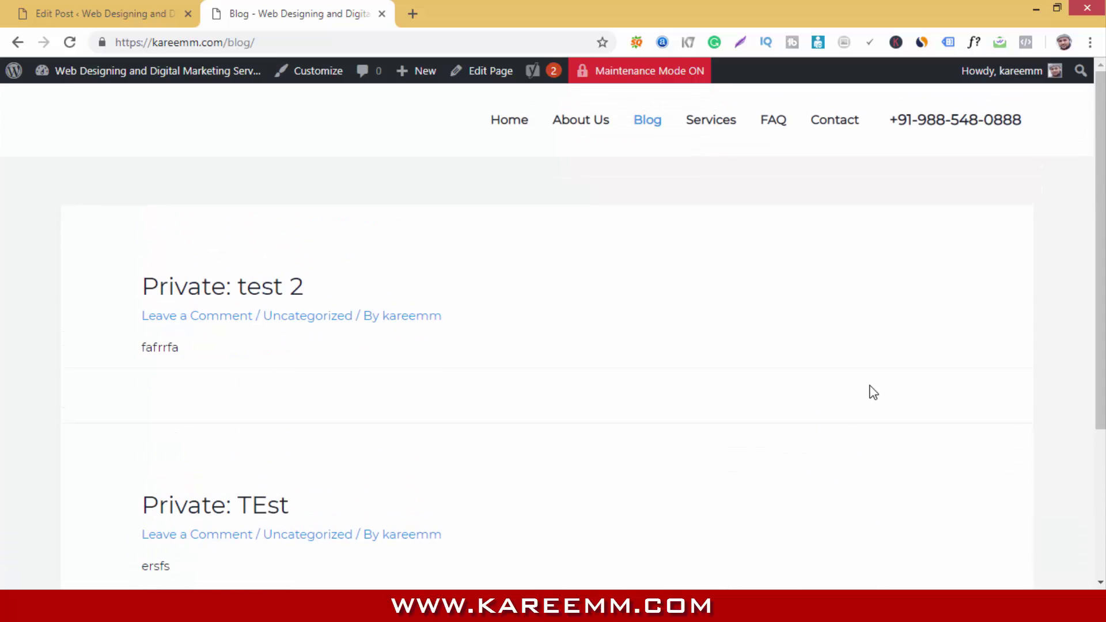